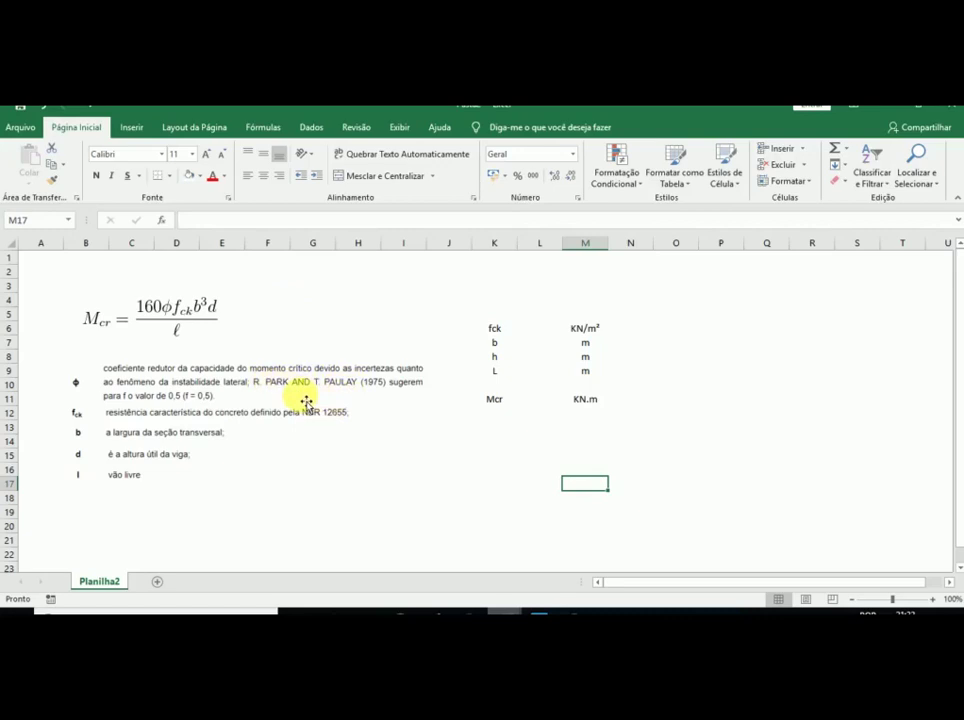
Switch to the browser and read section 4.5 on lateral instability of beams in the Park and Paulay PDF, plus the thesis's ABNT NBR 9062 limits.
{"action": "left_click", "coordinate": [572, 611]}
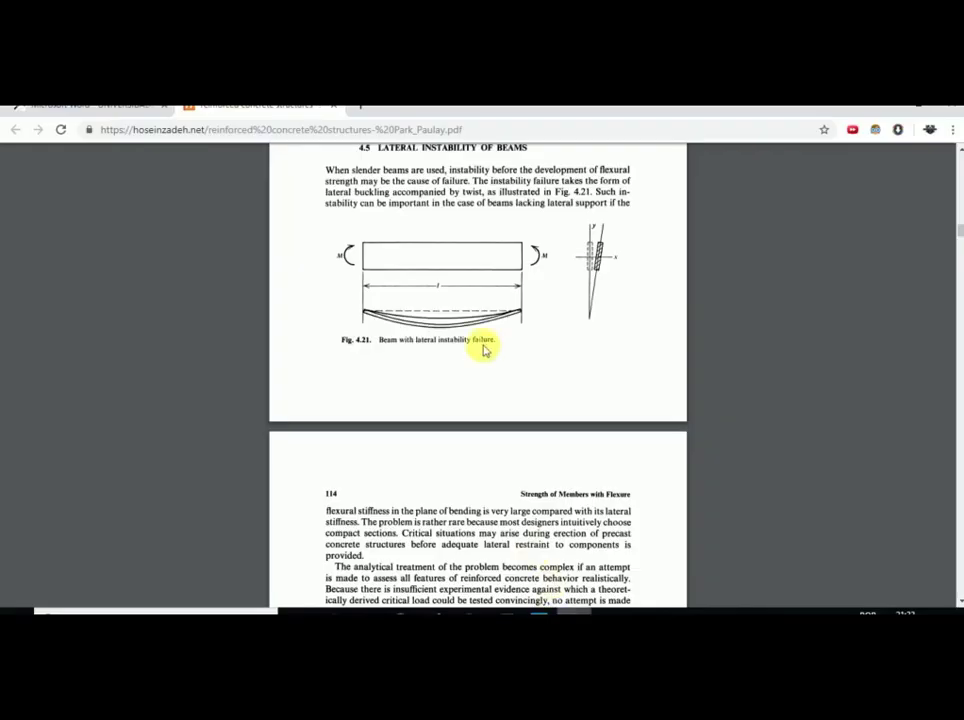
{"action": "scroll", "coordinate": [430, 258], "scroll_direction": "up", "scroll_amount": 3}
{"action": "scroll", "coordinate": [441, 300], "scroll_direction": "down", "scroll_amount": 1}
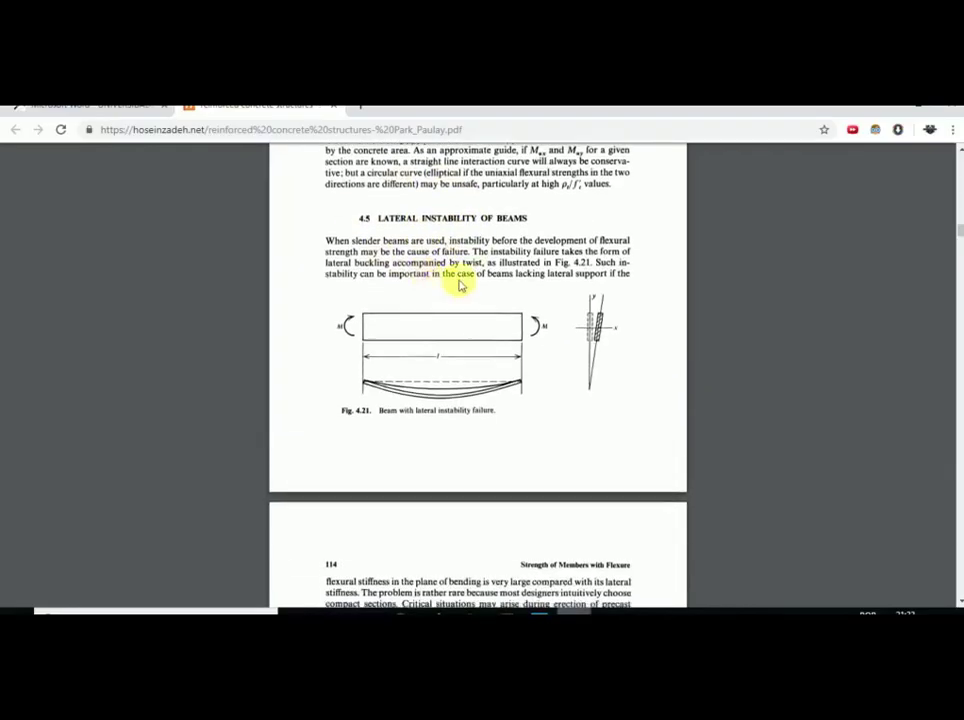
{"action": "scroll", "coordinate": [425, 345], "scroll_direction": "down", "scroll_amount": 1}
{"action": "scroll", "coordinate": [418, 365], "scroll_direction": "down", "scroll_amount": 5}
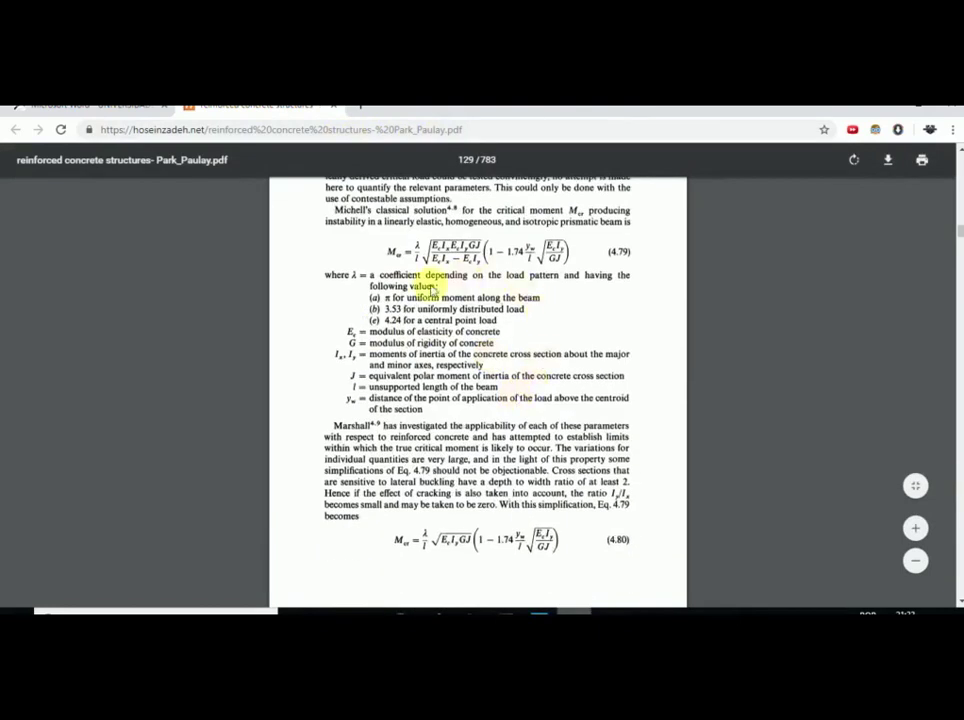
{"action": "scroll", "coordinate": [450, 255], "scroll_direction": "down", "scroll_amount": 1}
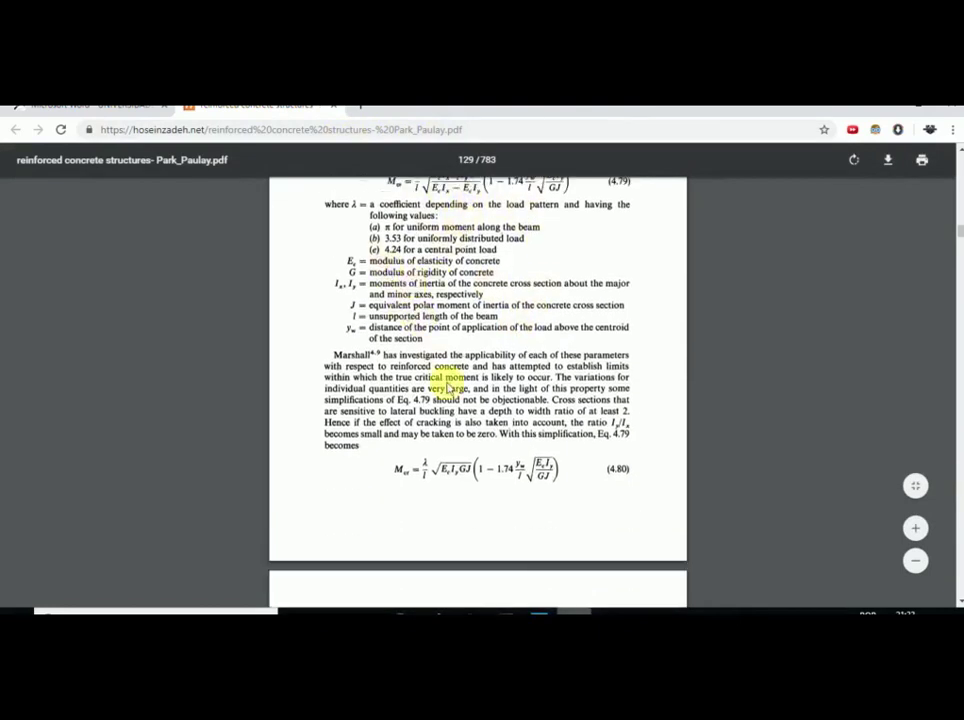
{"action": "scroll", "coordinate": [428, 356], "scroll_direction": "down", "scroll_amount": 5}
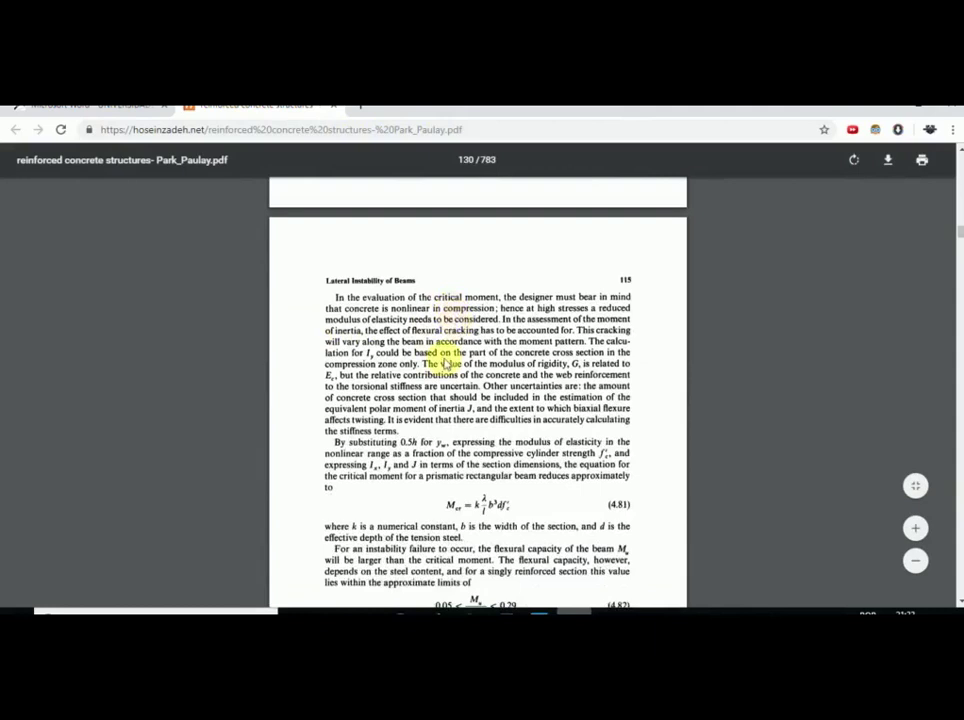
{"action": "scroll", "coordinate": [455, 326], "scroll_direction": "down", "scroll_amount": 1}
{"action": "scroll", "coordinate": [440, 330], "scroll_direction": "down", "scroll_amount": 2}
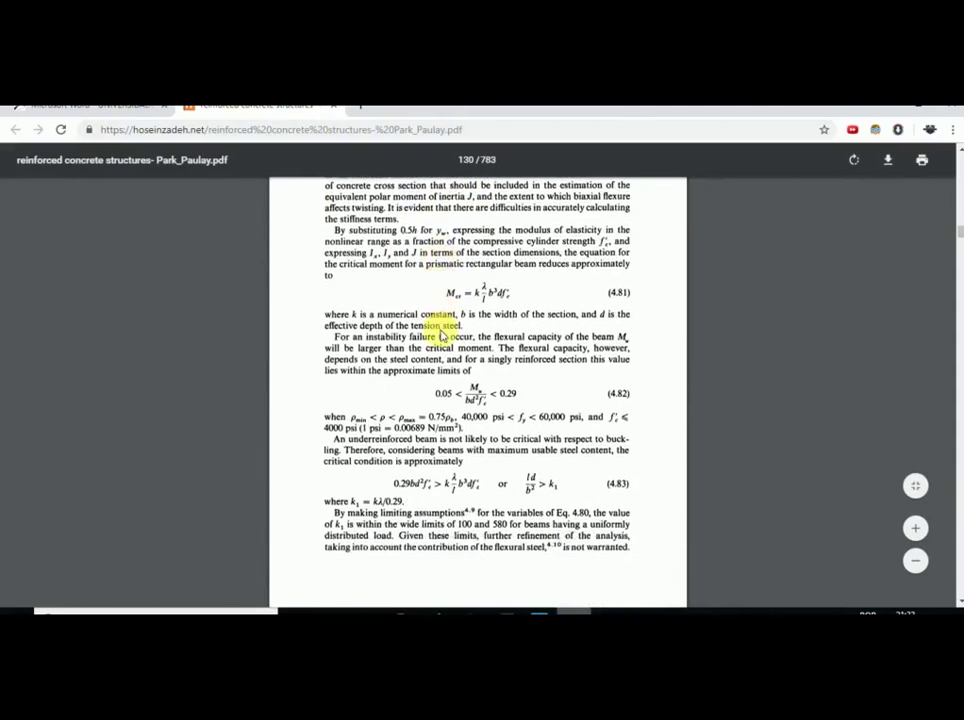
{"action": "scroll", "coordinate": [441, 337], "scroll_direction": "down", "scroll_amount": 4}
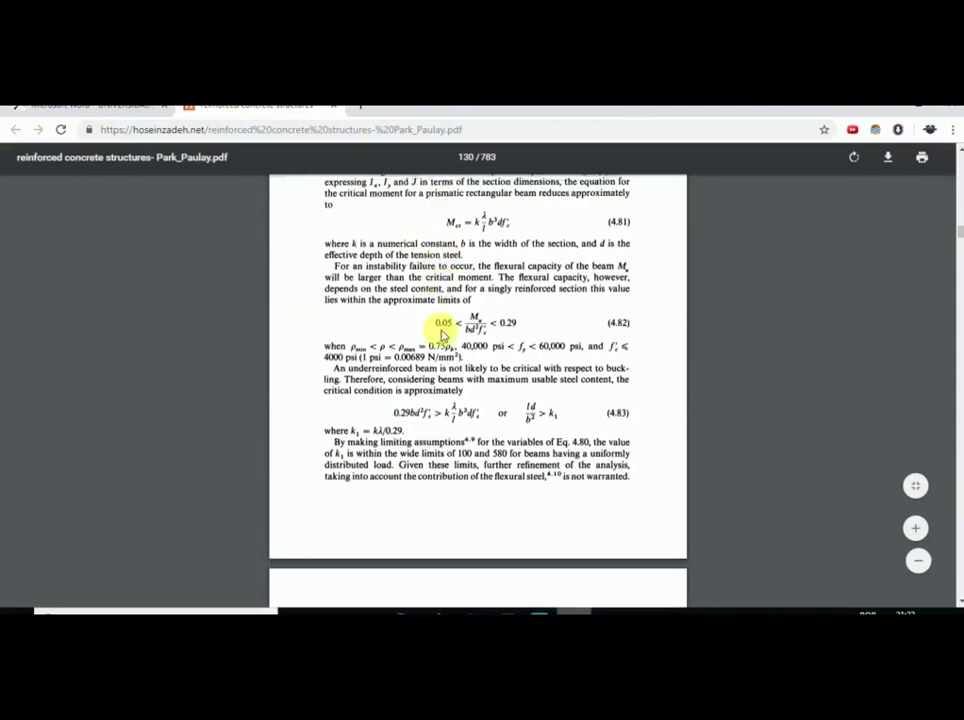
{"action": "scroll", "coordinate": [441, 337], "scroll_direction": "down", "scroll_amount": 3}
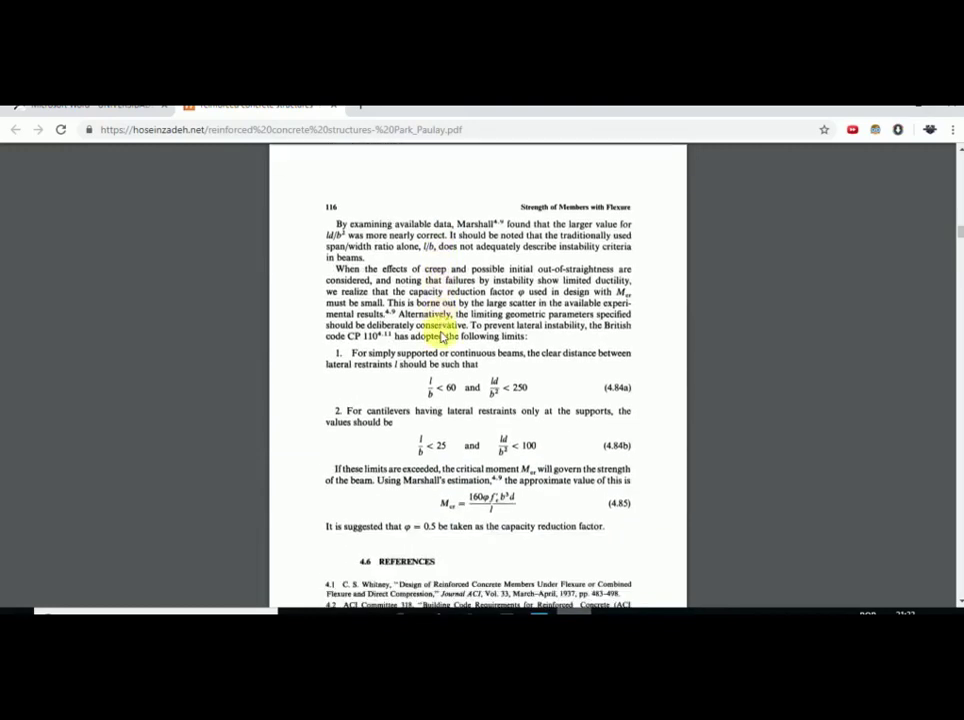
{"action": "scroll", "coordinate": [440, 336], "scroll_direction": "down", "scroll_amount": 1}
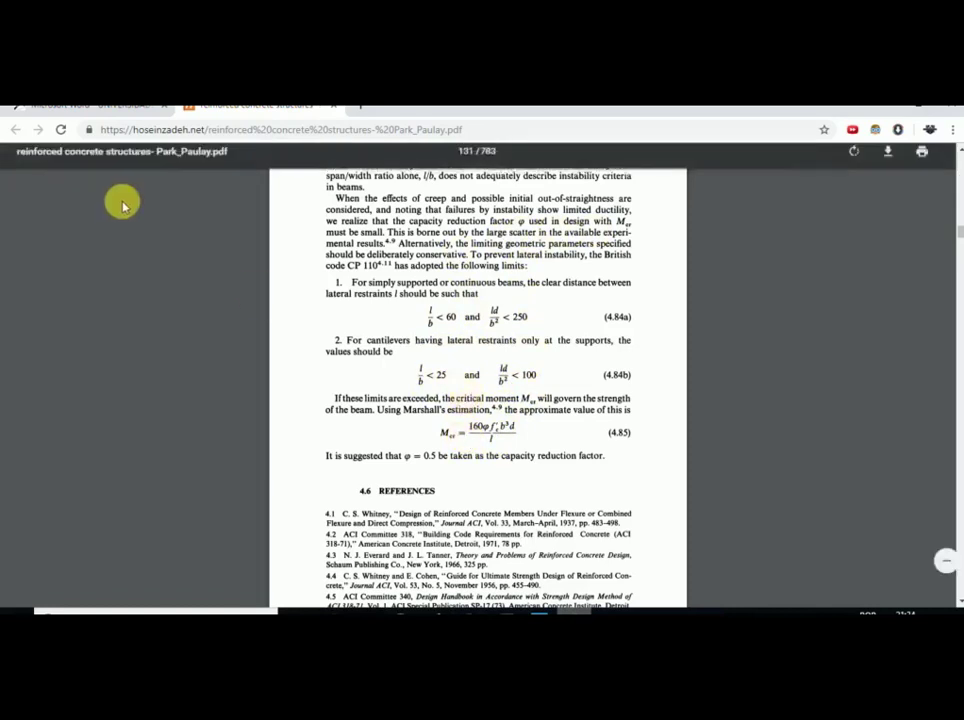
{"action": "left_click", "coordinate": [93, 113]}
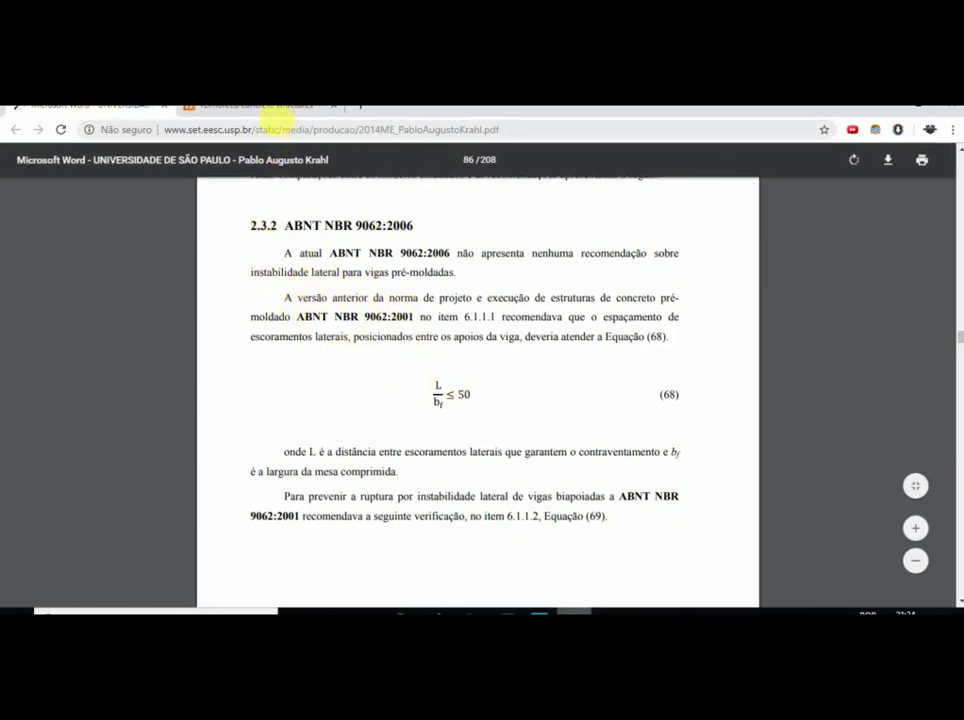
Capture the slenderness limits of equations 4.84a and 4.84b from the Park and Paulay PDF as a screen snip.
{"action": "left_click", "coordinate": [275, 107]}
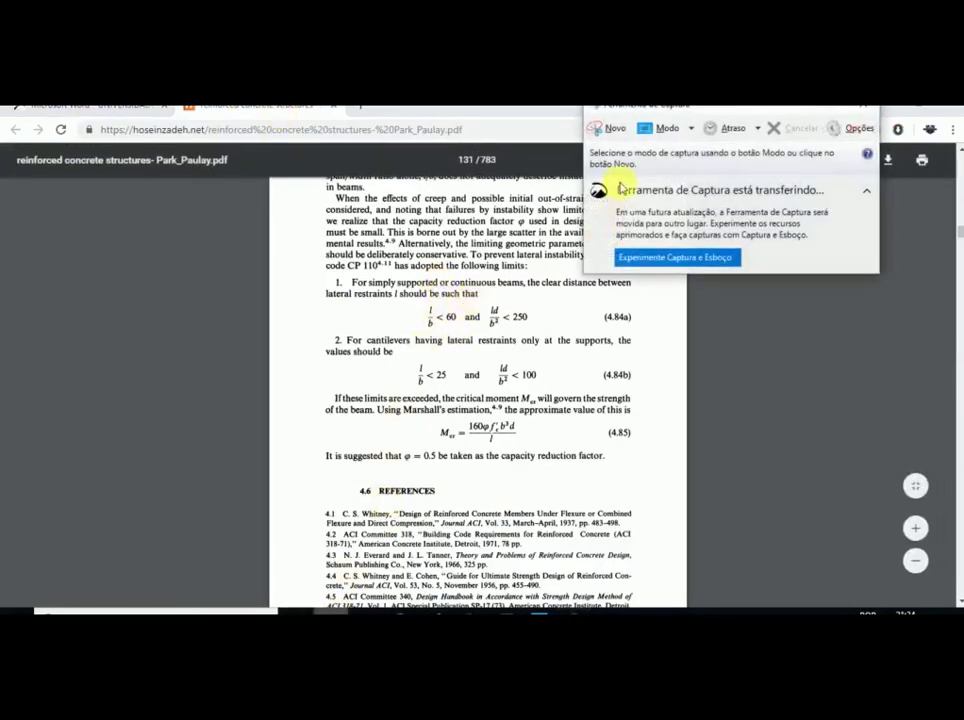
{"action": "left_click", "coordinate": [609, 129]}
{"action": "left_click_drag", "start_coordinate": [323, 274], "coordinate": [652, 402]}
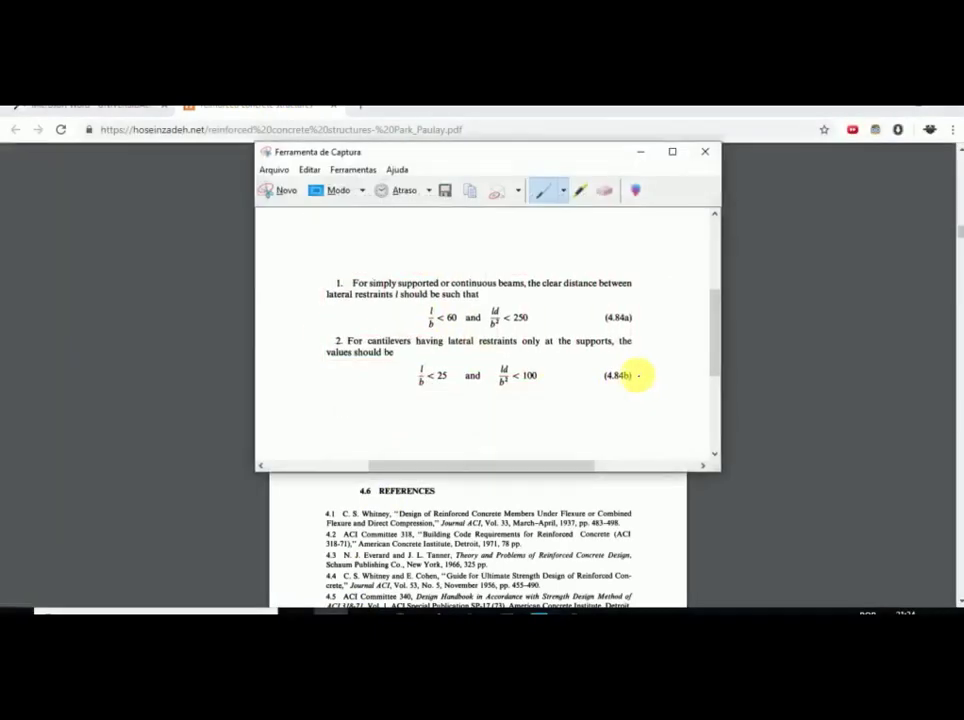
Switch to the Pasta2 Excel workbook and paste the captured limits below the variable definitions, starting around row 18.
{"action": "left_click", "coordinate": [510, 606]}
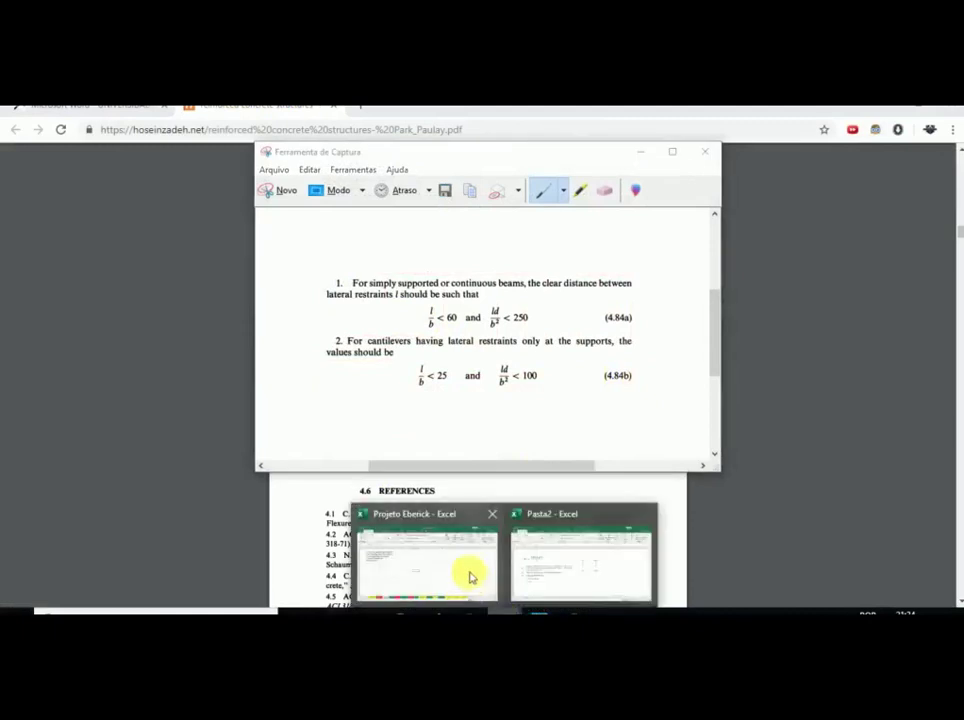
{"action": "left_click", "coordinate": [570, 570]}
{"action": "scroll", "coordinate": [300, 465], "scroll_direction": "down", "scroll_amount": 4}
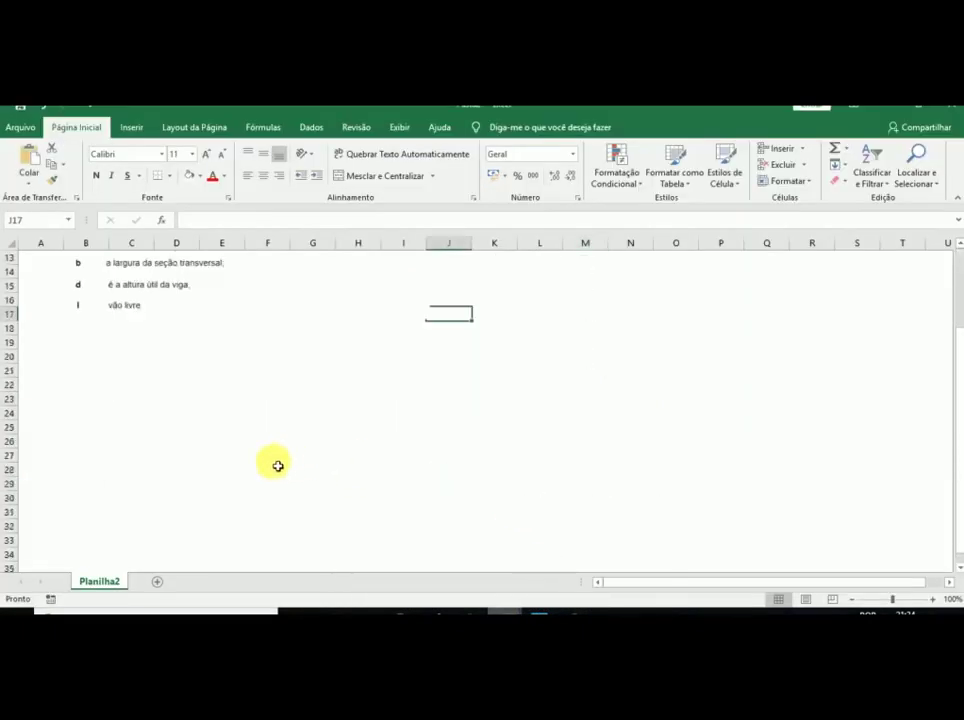
{"action": "left_click", "coordinate": [121, 372]}
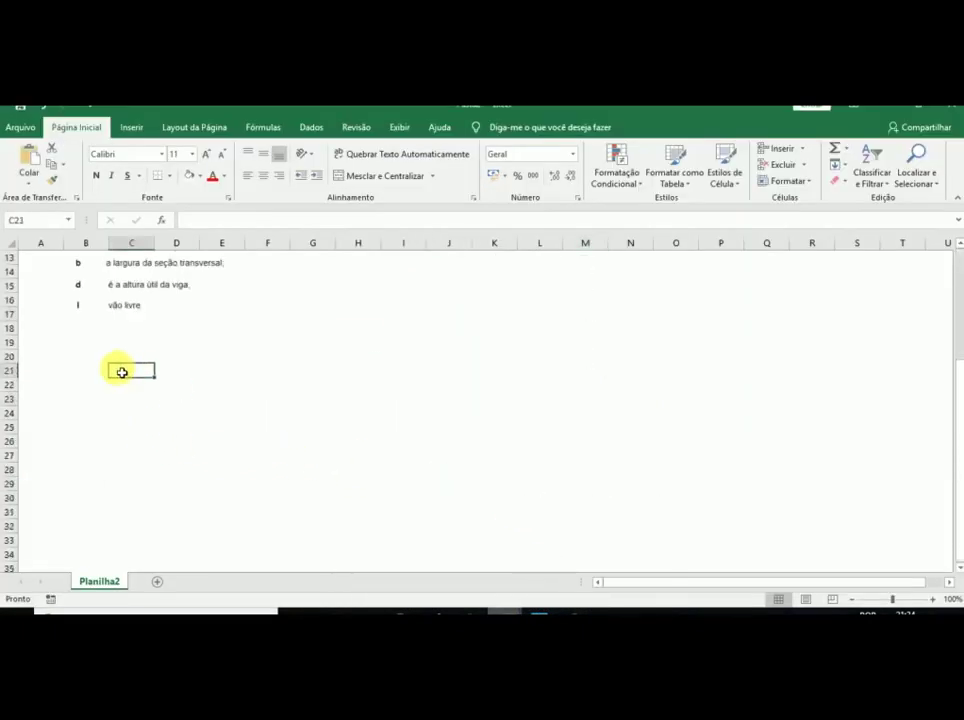
{"action": "key", "text": "ctrl+v"}
{"action": "left_click_drag", "start_coordinate": [162, 409], "coordinate": [142, 383]}
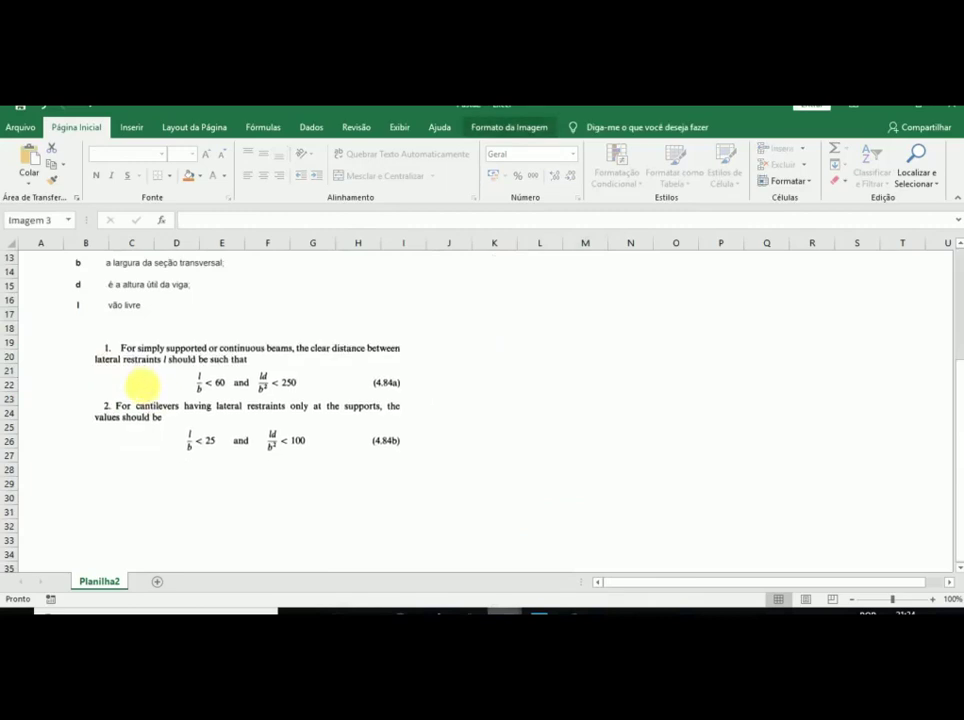
{"action": "left_click", "coordinate": [47, 355]}
Delete two empty rows at the top of the sheet, above the critical moment formula.
{"action": "scroll", "coordinate": [58, 366], "scroll_direction": "up", "scroll_amount": 4}
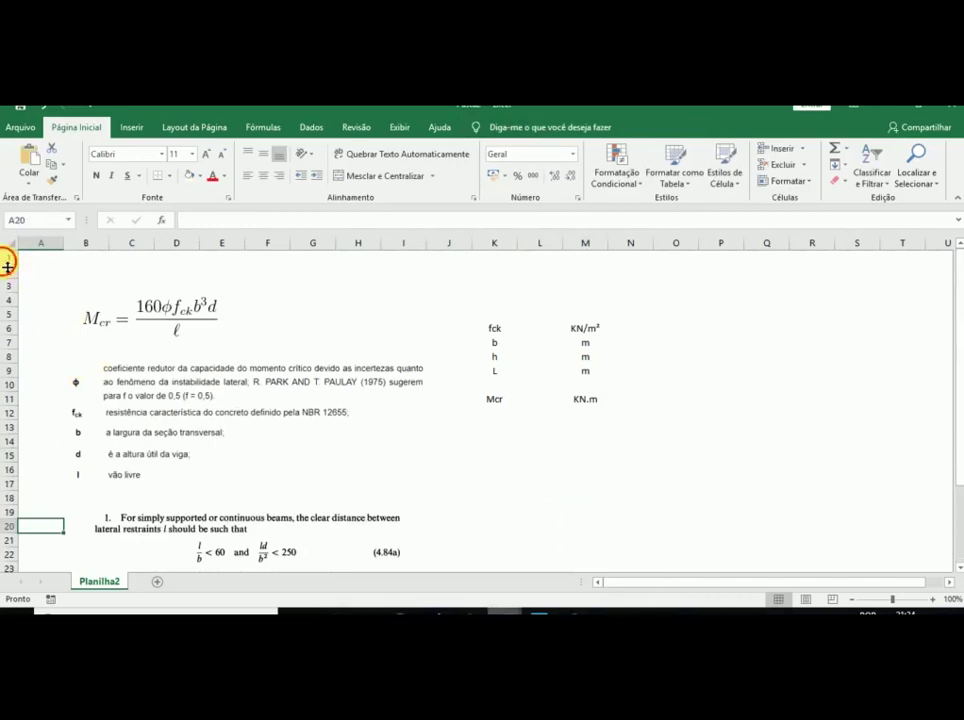
{"action": "left_click", "coordinate": [10, 262]}
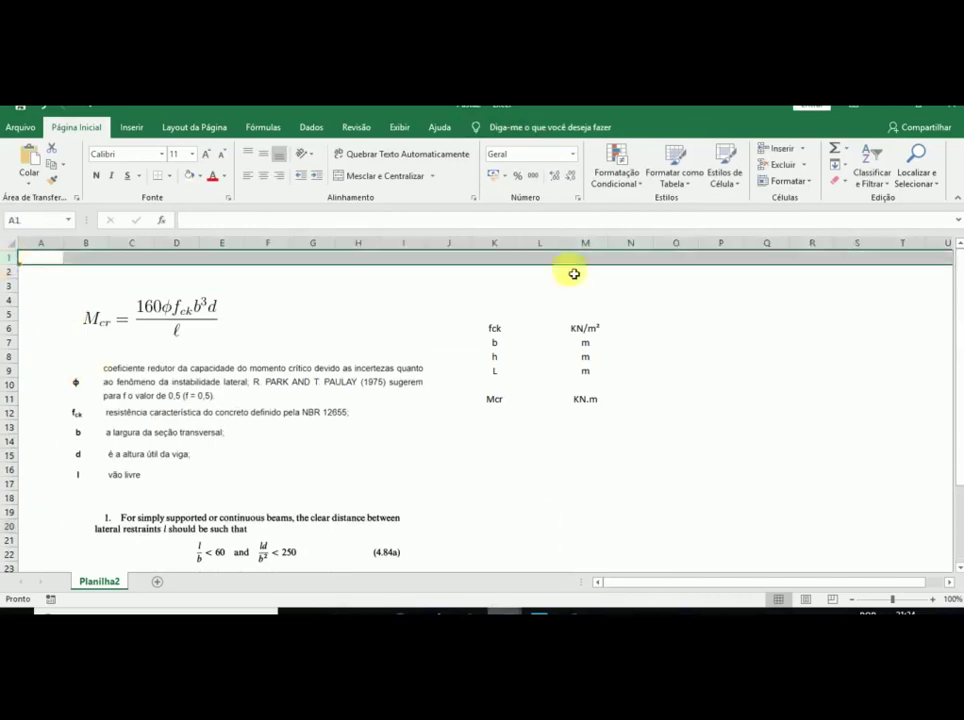
{"action": "left_click", "coordinate": [785, 166]}
{"action": "left_click", "coordinate": [790, 172]}
{"action": "left_click", "coordinate": [552, 430]}
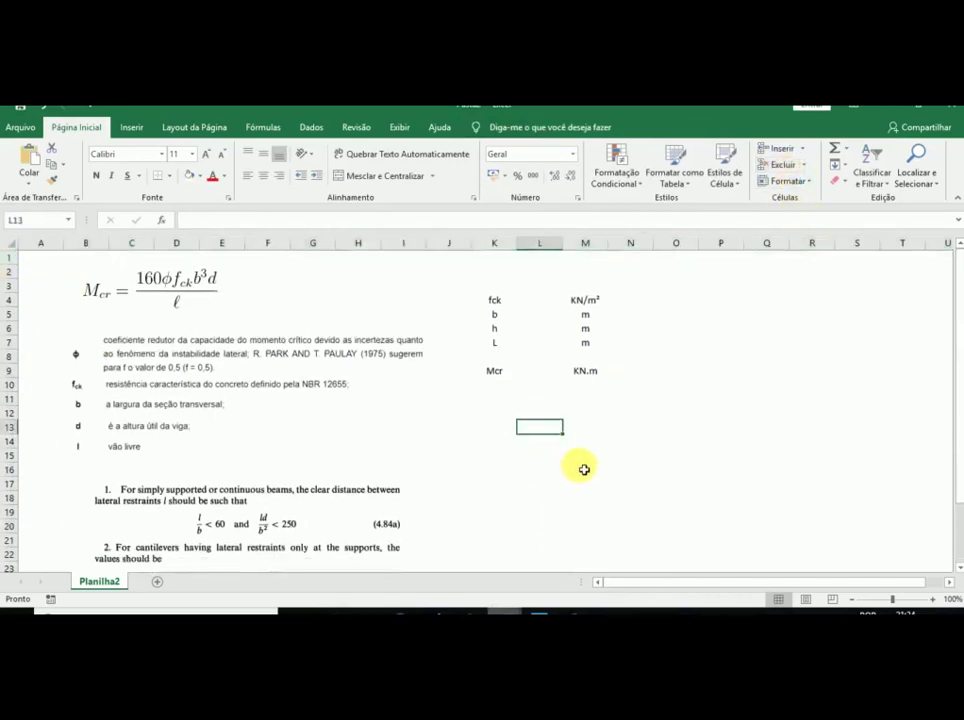
Enter the example concrete strength 25 in O4 with the unit Mpa in P4.
{"action": "left_click", "coordinate": [545, 300]}
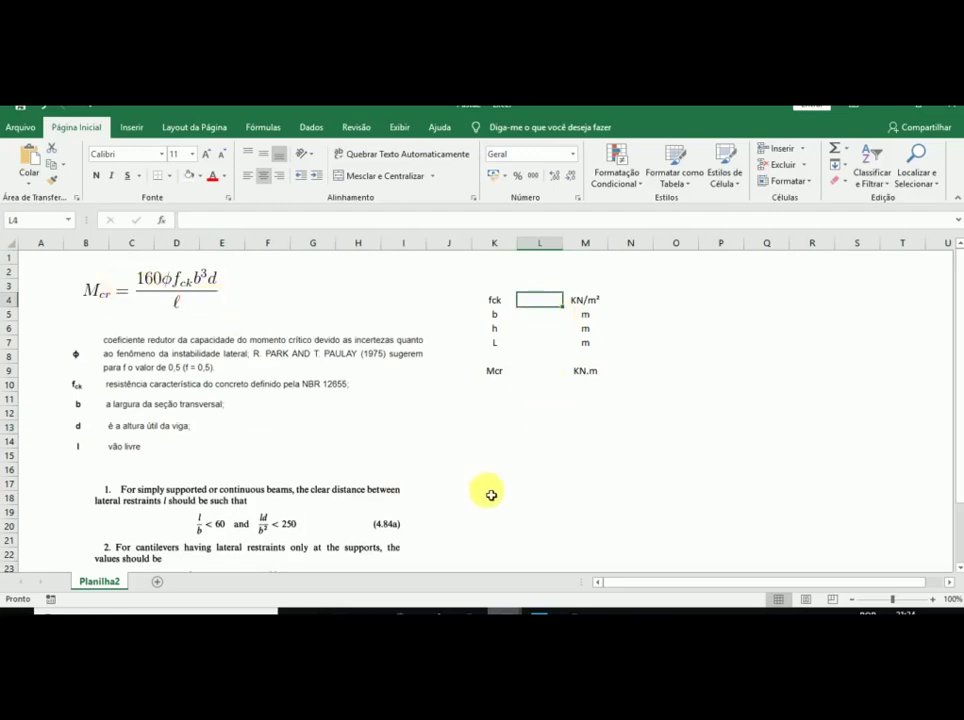
{"action": "left_click", "coordinate": [690, 304]}
{"action": "type", "text": "25"}
{"action": "key", "text": "Tab"}
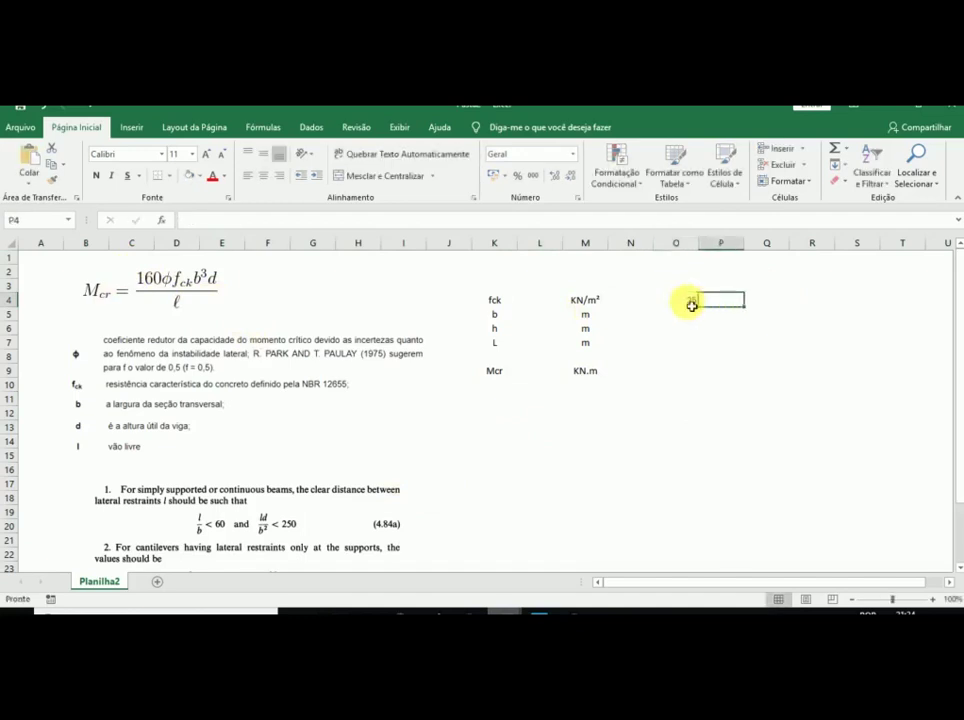
{"action": "type", "text": "Mpa"}
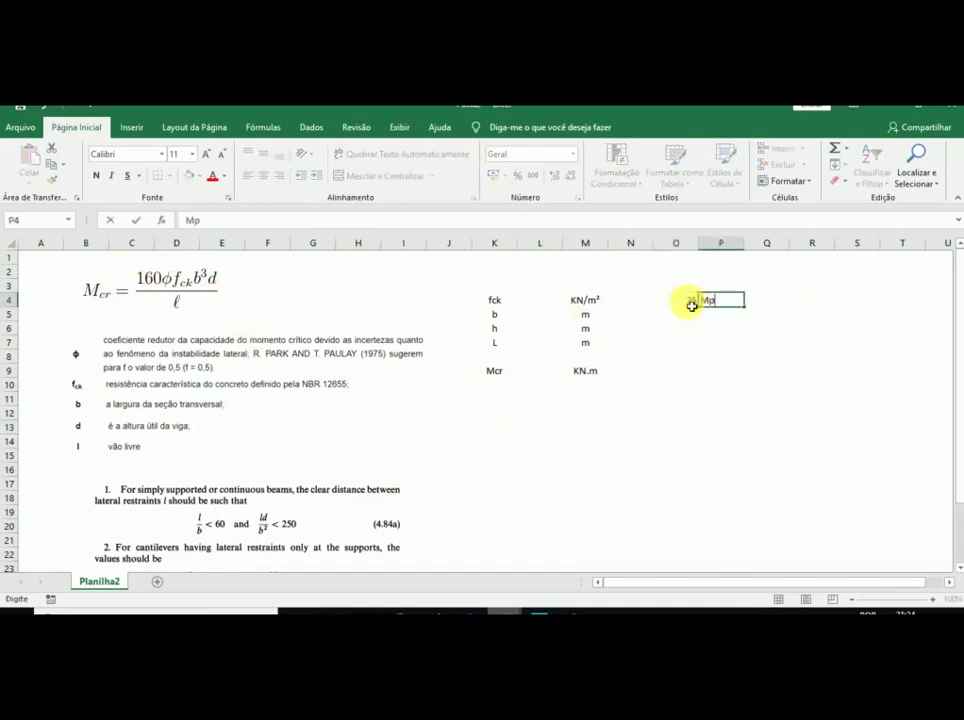
{"action": "key", "text": "Return"}
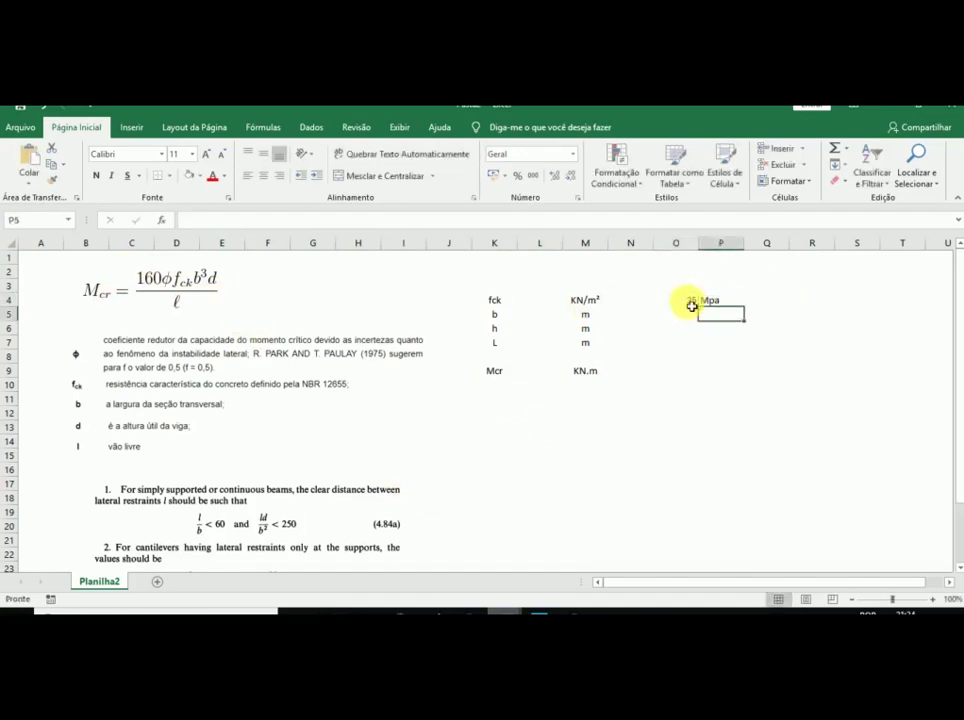
Convert the example strength to 25000 in O4 and change its unit in P4 to KPA.
{"action": "left_click", "coordinate": [509, 317]}
{"action": "left_click", "coordinate": [585, 328]}
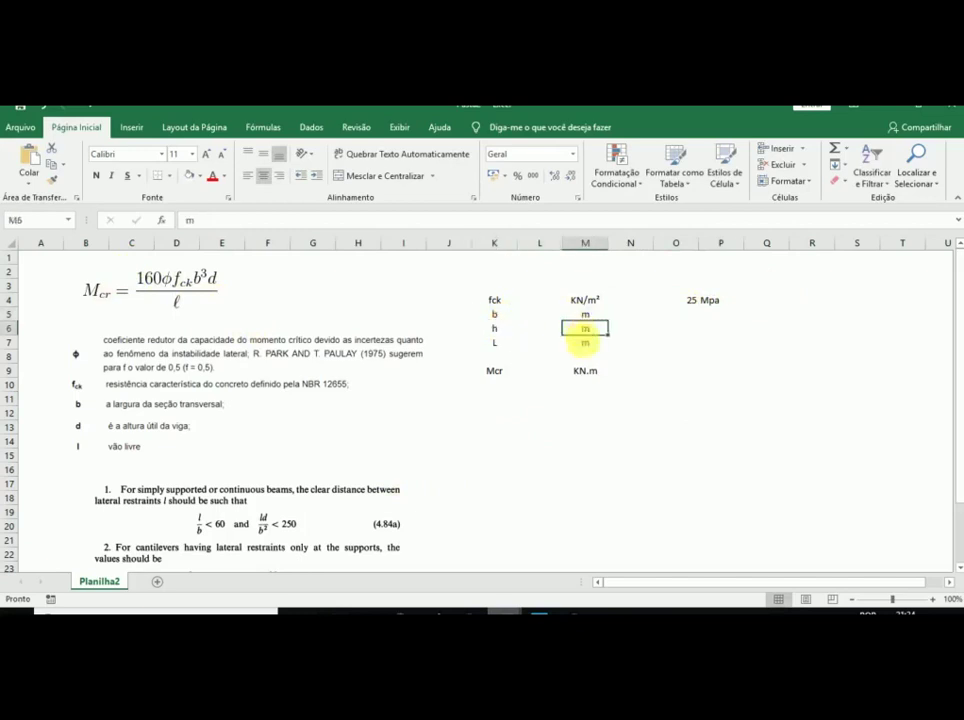
{"action": "key", "text": "Down"}
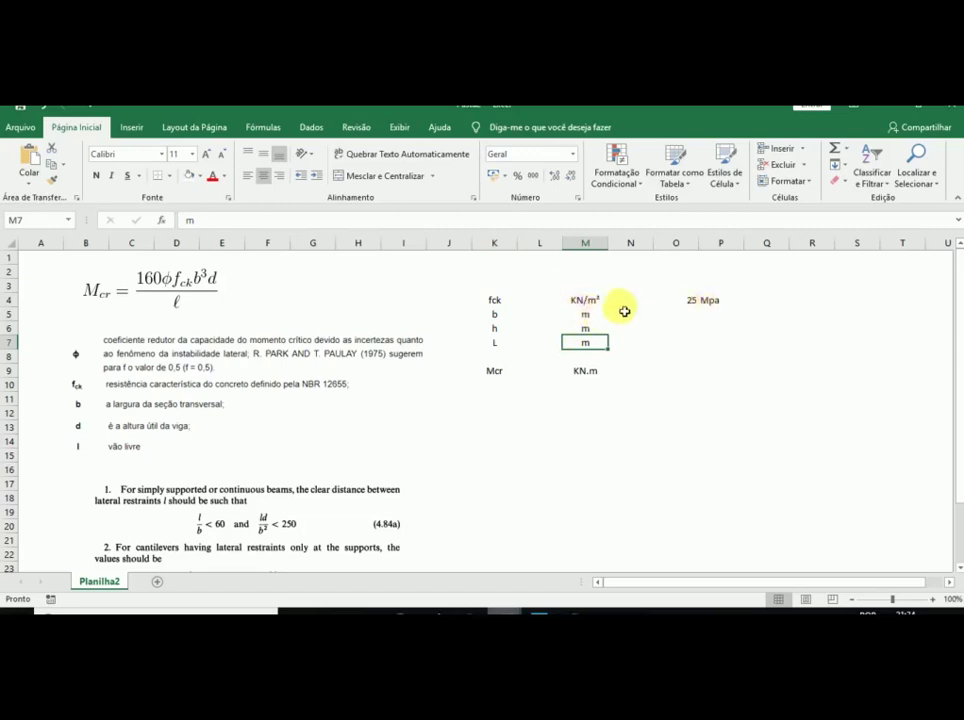
{"action": "left_click", "coordinate": [684, 303]}
{"action": "type", "text": "000"}
{"action": "key", "text": "Tab"}
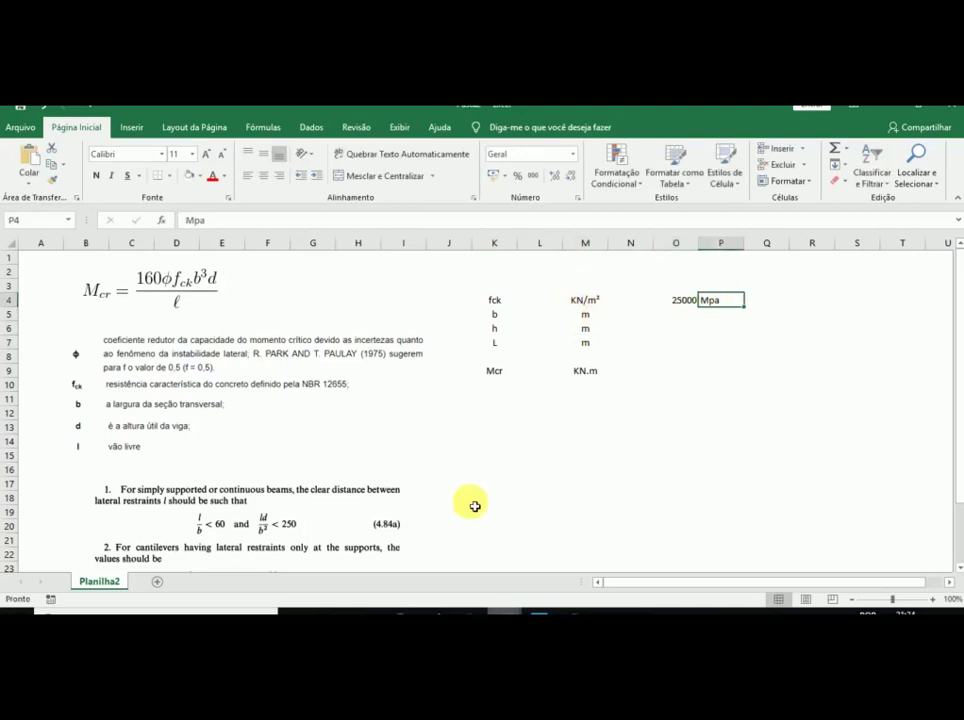
{"action": "type", "text": "KPA"}
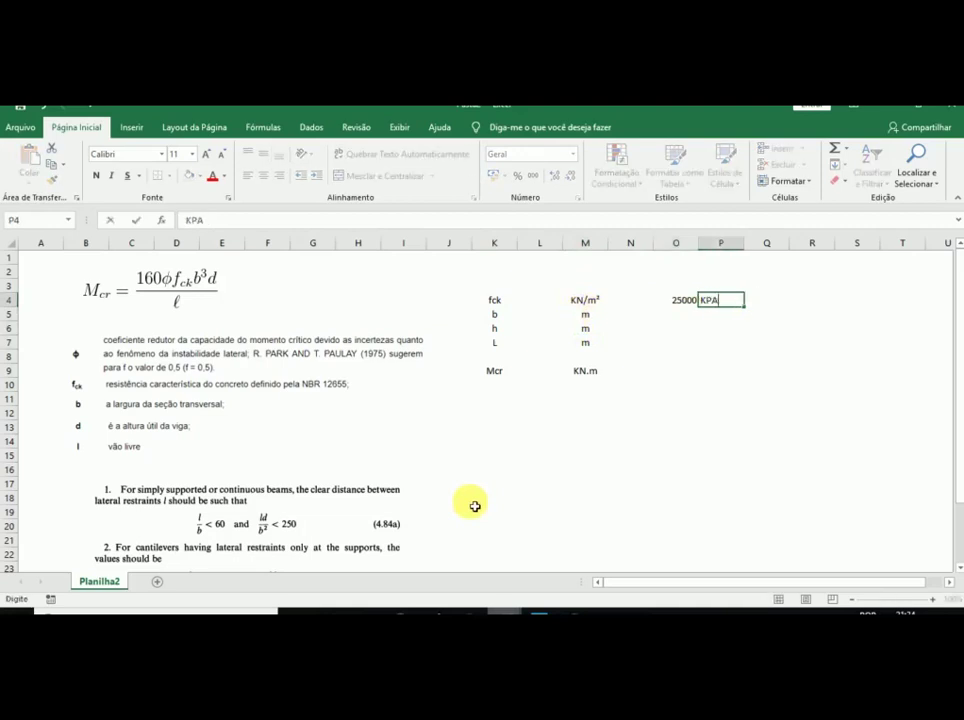
{"action": "key", "text": "Return"}
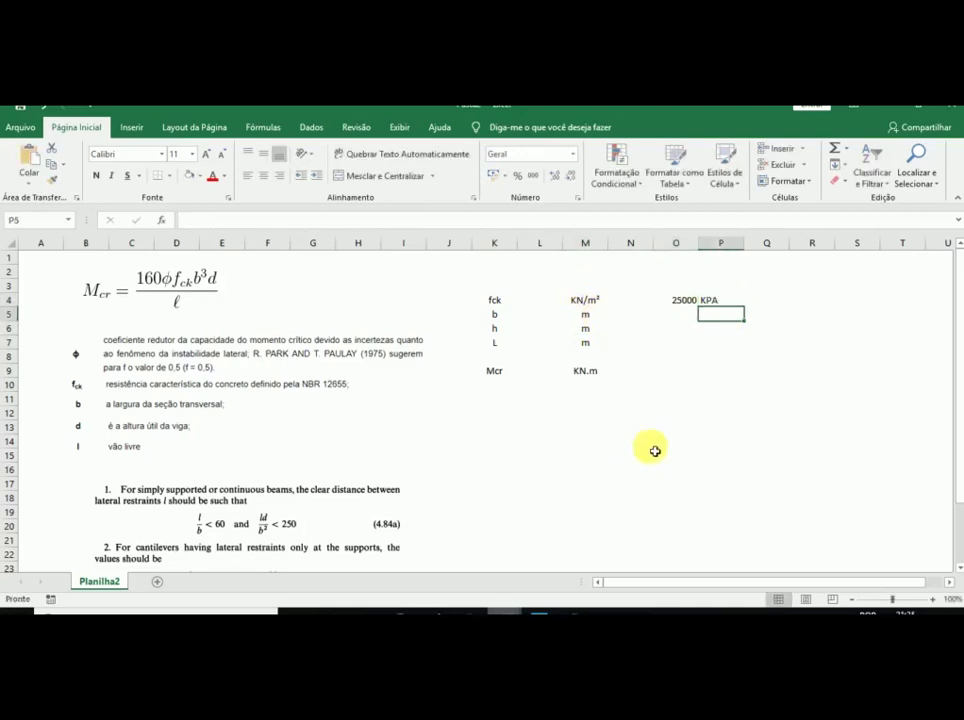
Enter 25000 as the fck value in L4.
{"action": "left_click", "coordinate": [550, 301]}
{"action": "type", "text": "25000"}
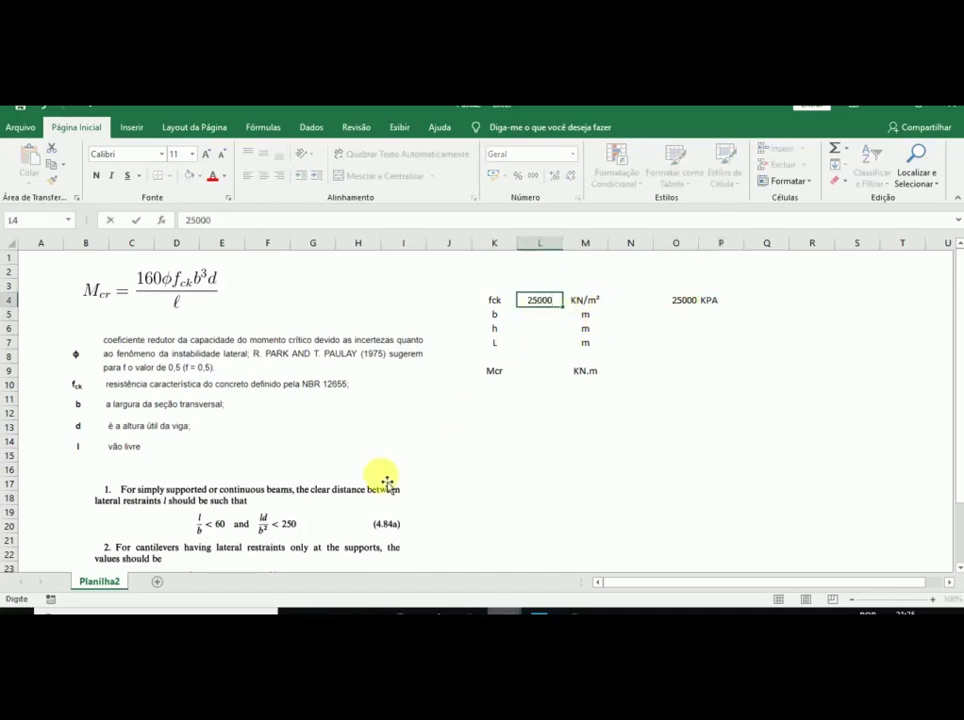
{"action": "key", "text": "Return"}
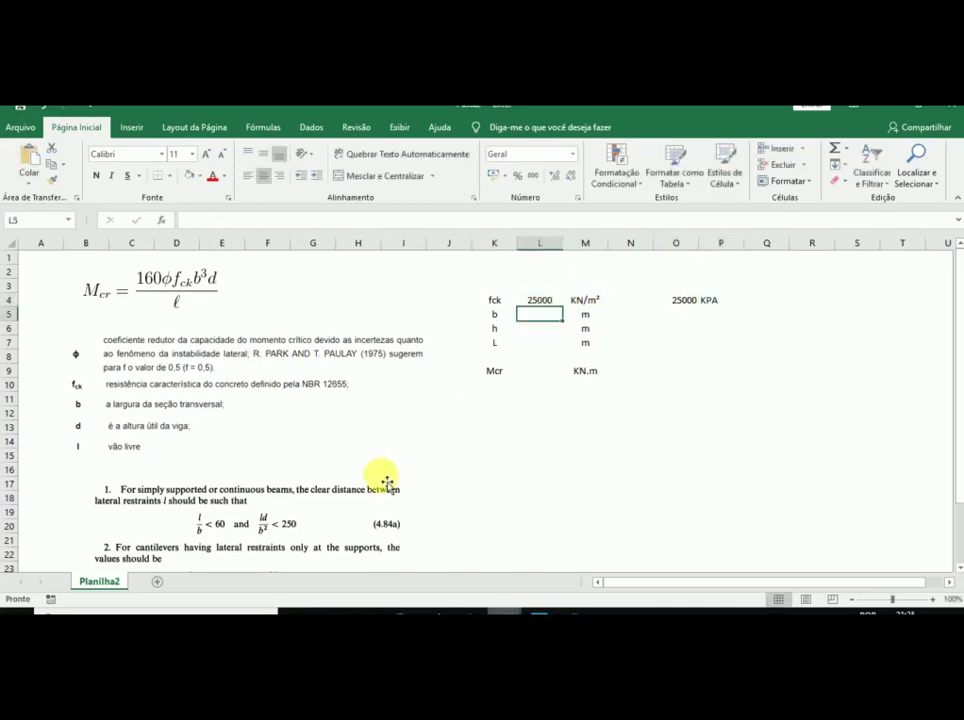
Clear the example strength and its unit from O4:P4.
{"action": "left_click", "coordinate": [685, 302]}
{"action": "left_click", "coordinate": [722, 307], "text": "shift"}
{"action": "key", "text": "Delete"}
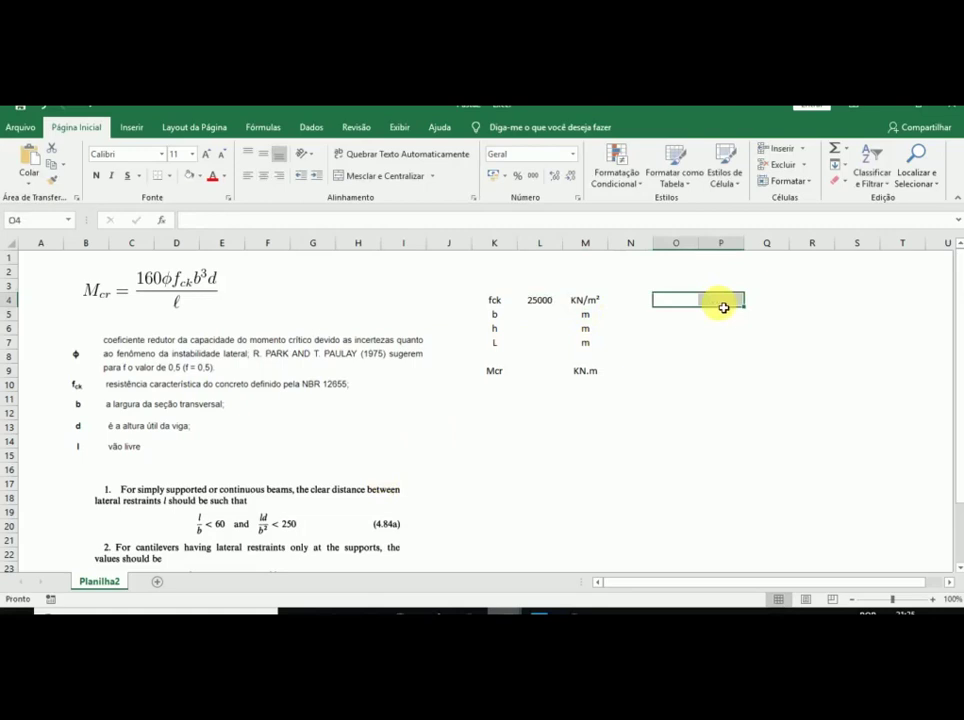
Enter 0,15 as the section width b in L5.
{"action": "left_click", "coordinate": [545, 302]}
{"action": "left_click", "coordinate": [549, 316]}
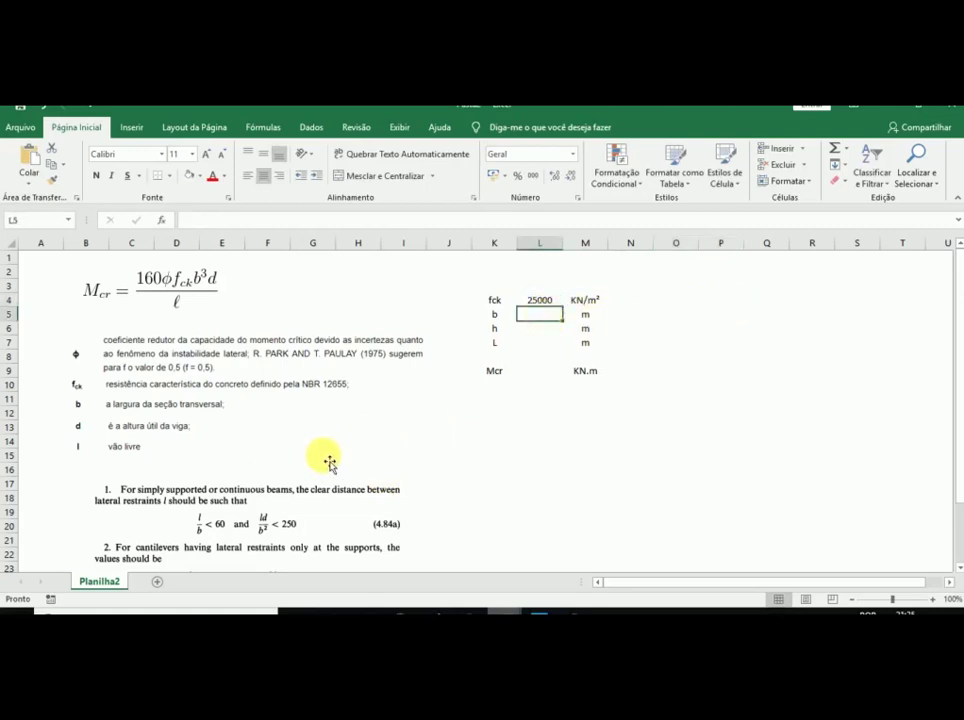
{"action": "type", "text": "0,15"}
{"action": "key", "text": "Return"}
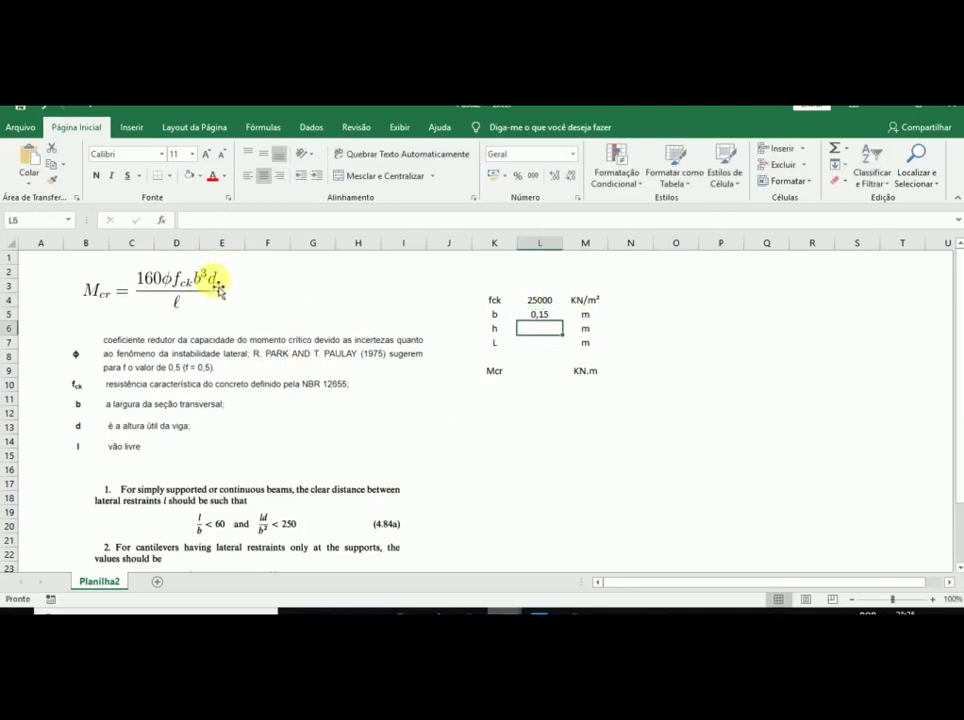
Relabel the height row in K6 as d and enter 0,45 as its value in L6.
{"action": "left_click", "coordinate": [493, 329]}
{"action": "type", "text": "d"}
{"action": "key", "text": "Tab"}
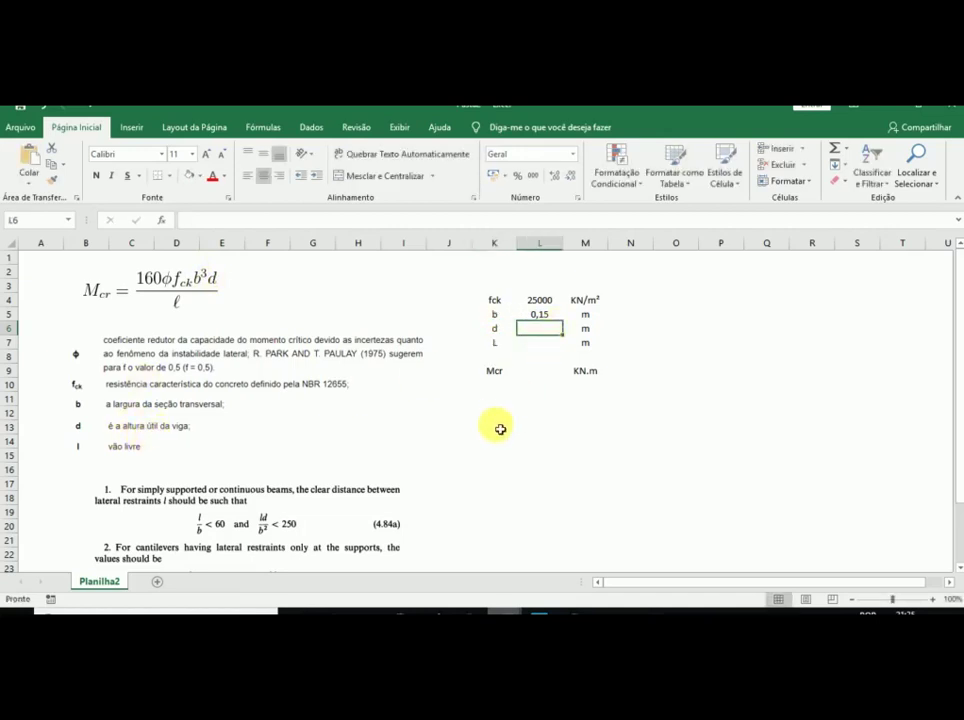
{"action": "type", "text": "0,45"}
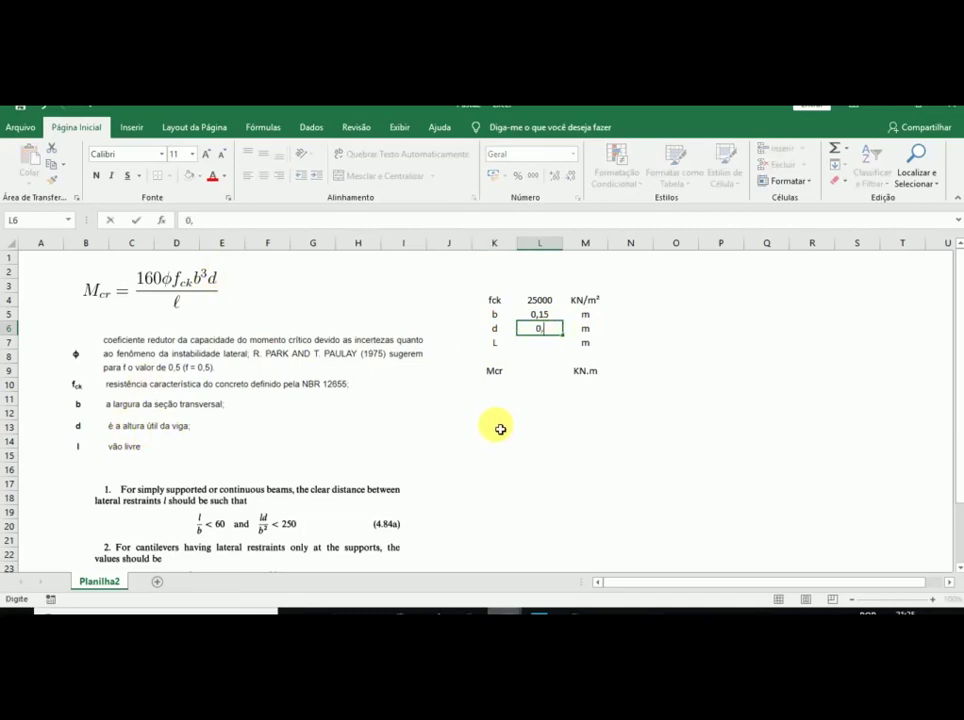
{"action": "key", "text": "Return"}
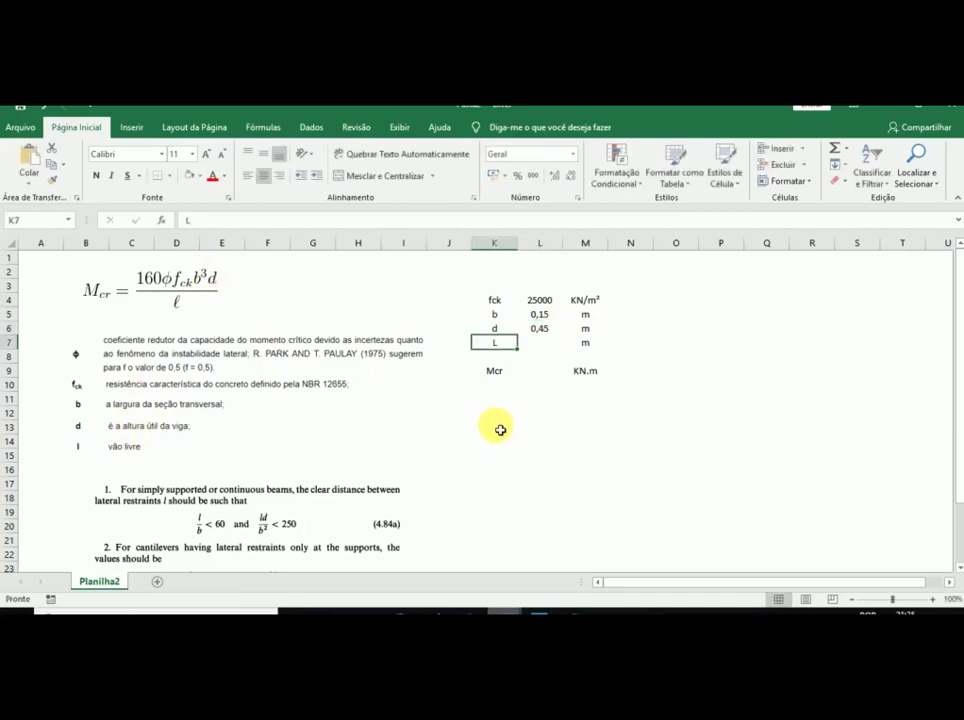
Enter 6 as the free span L in L7.
{"action": "left_click", "coordinate": [538, 344]}
{"action": "type", "text": "6"}
{"action": "key", "text": "Return"}
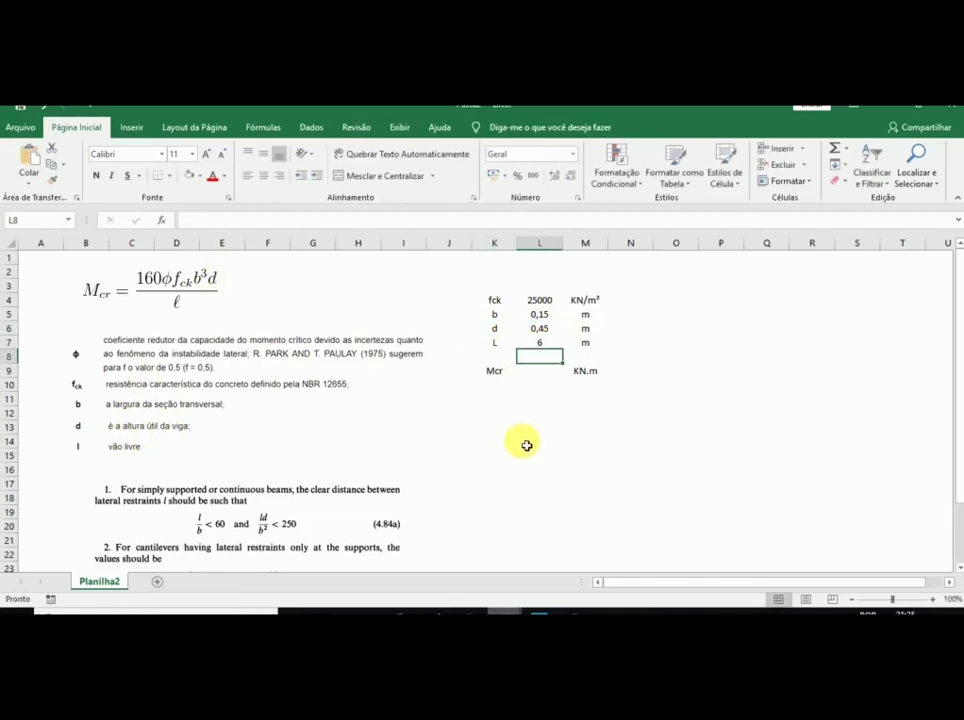
Compute Mcr in L9 with the formula =(160*0,5*L4*L5^3*L6)/L7.
{"action": "left_click", "coordinate": [547, 371]}
{"action": "type", "text": "=("}
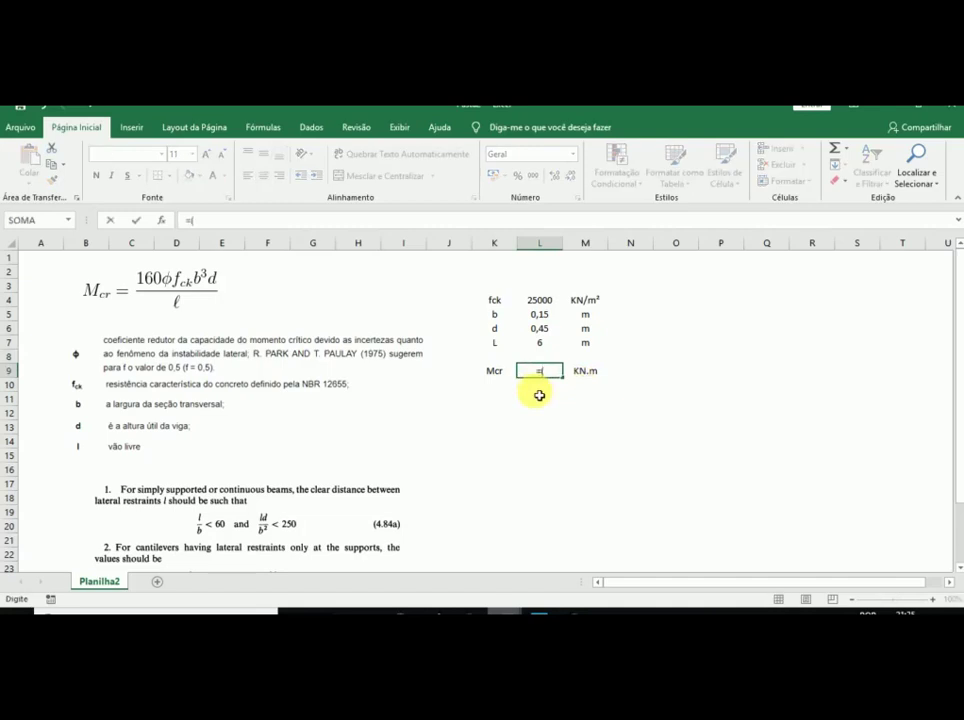
{"action": "type", "text": "160"}
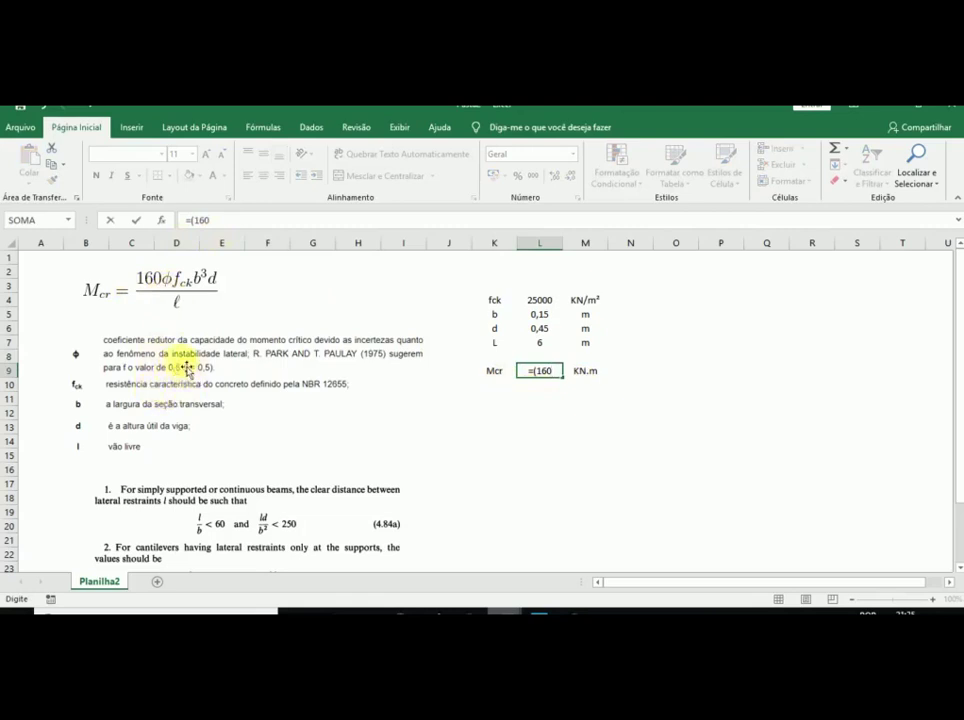
{"action": "type", "text": "*0,5"}
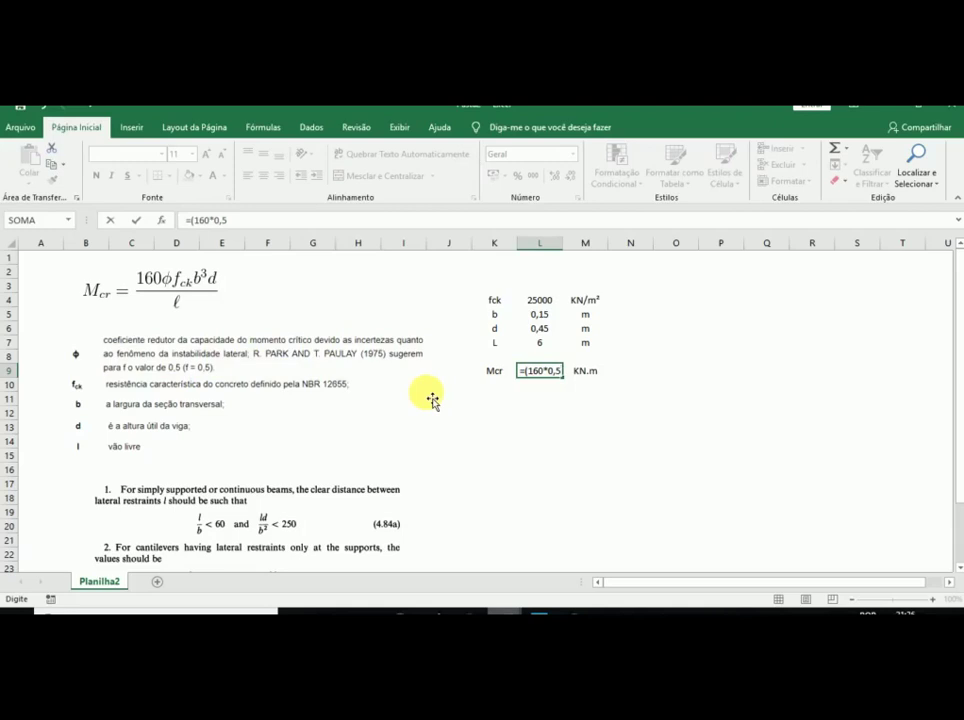
{"action": "type", "text": "*"}
{"action": "left_click", "coordinate": [543, 301]}
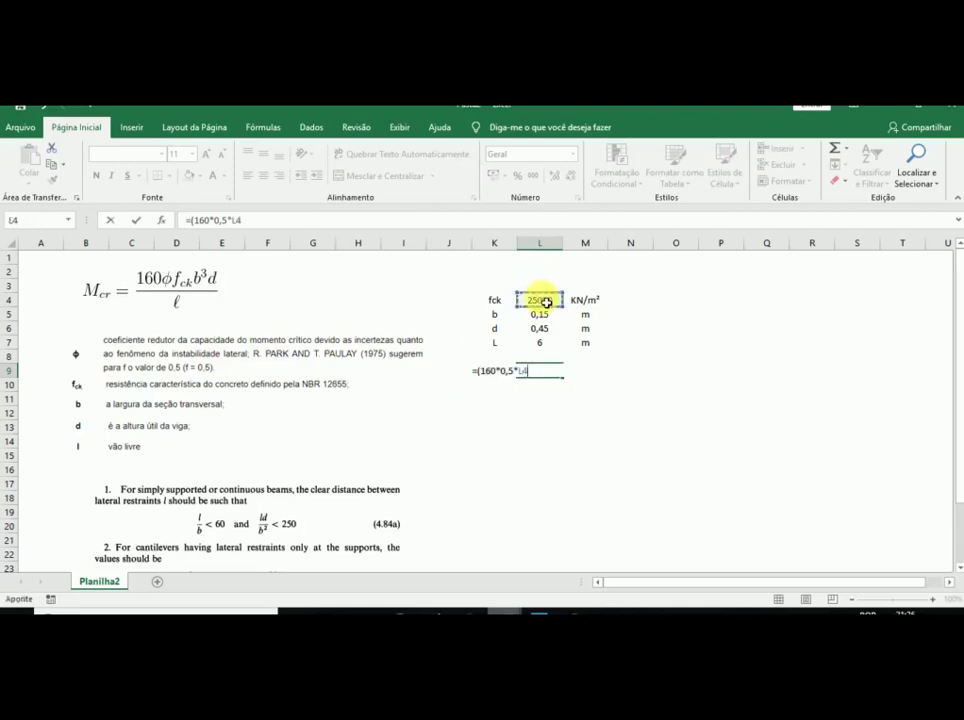
{"action": "type", "text": "*"}
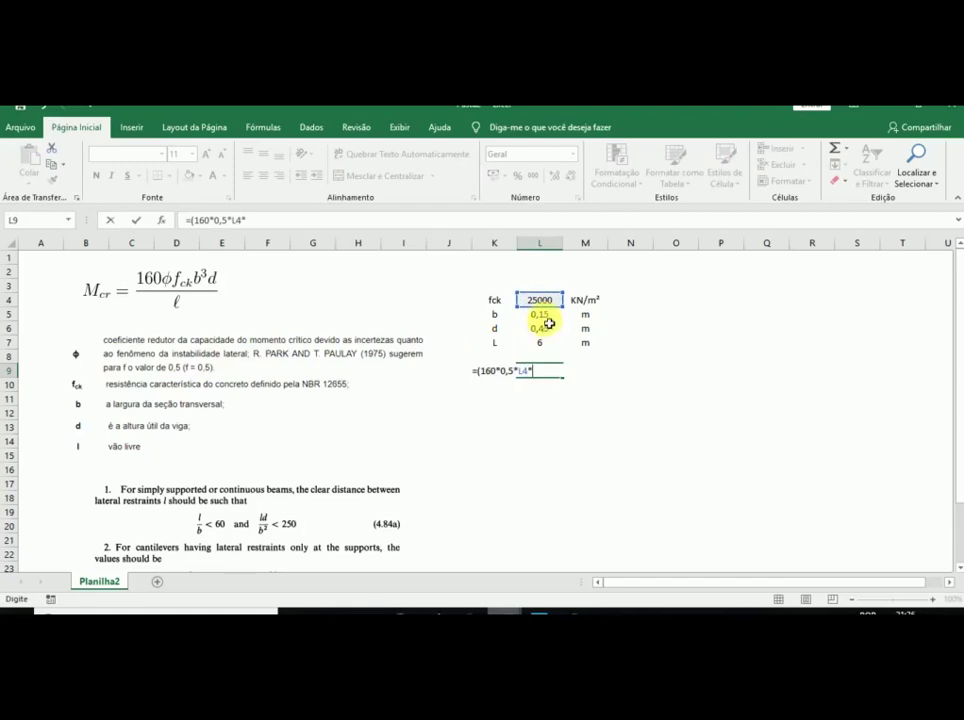
{"action": "left_click", "coordinate": [548, 318]}
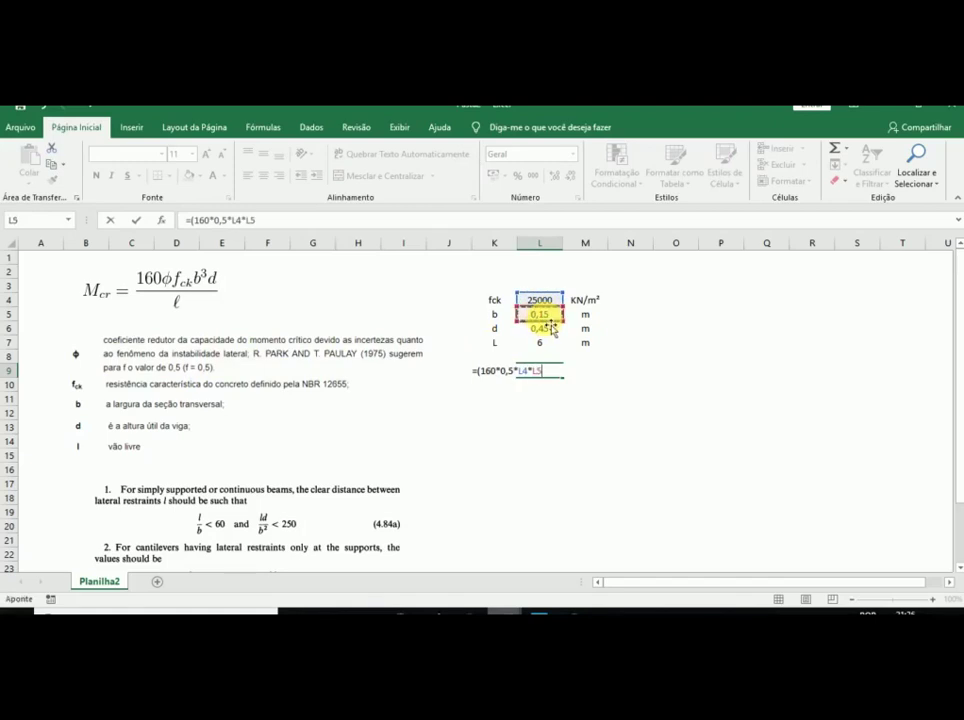
{"action": "type", "text": "^3*"}
{"action": "left_click", "coordinate": [549, 330]}
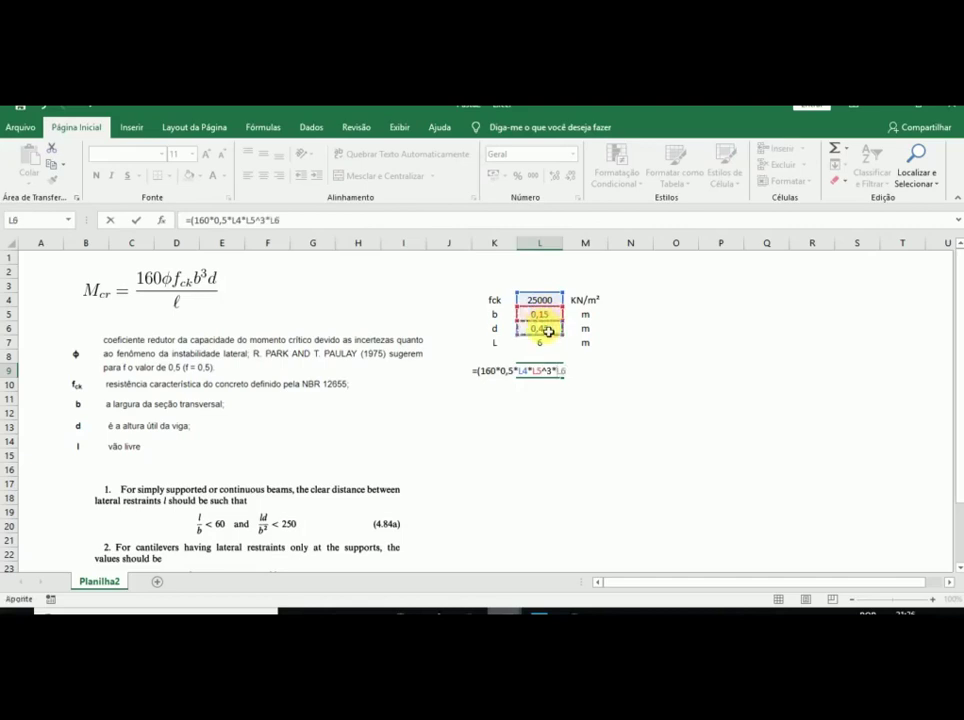
{"action": "type", "text": ")/"}
{"action": "left_click", "coordinate": [552, 347]}
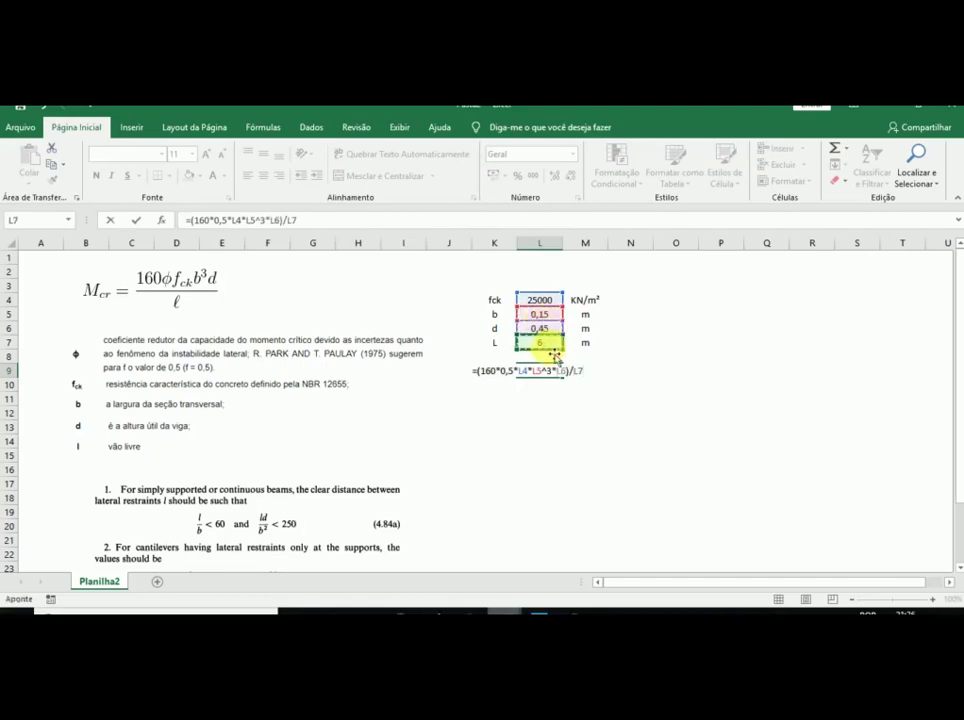
{"action": "key", "text": "Return"}
{"action": "left_click", "coordinate": [552, 347]}
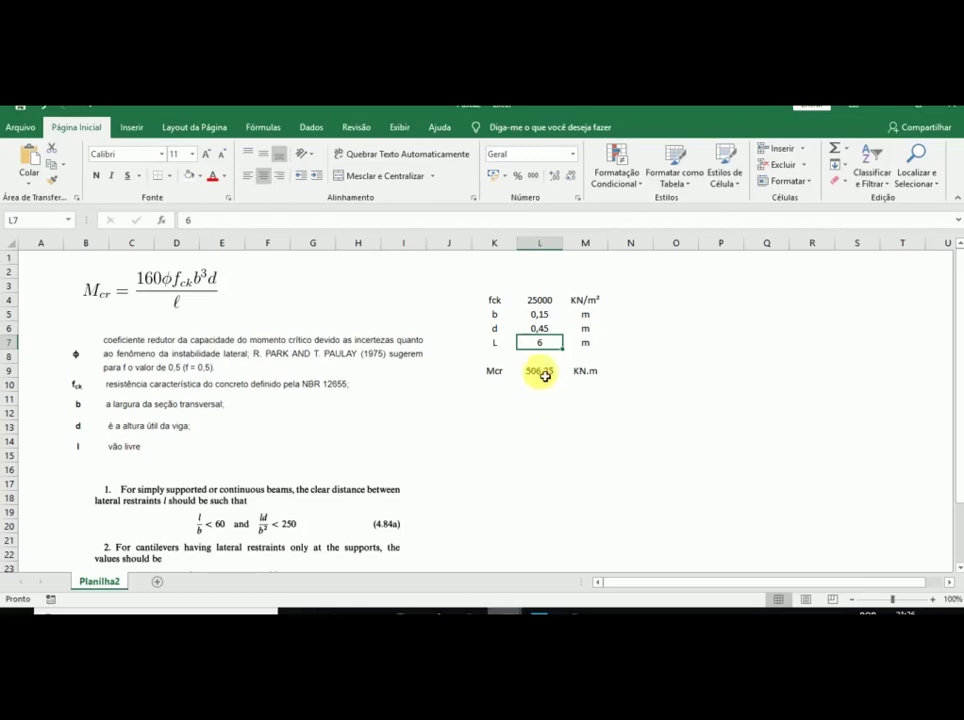
{"action": "left_click", "coordinate": [539, 370]}
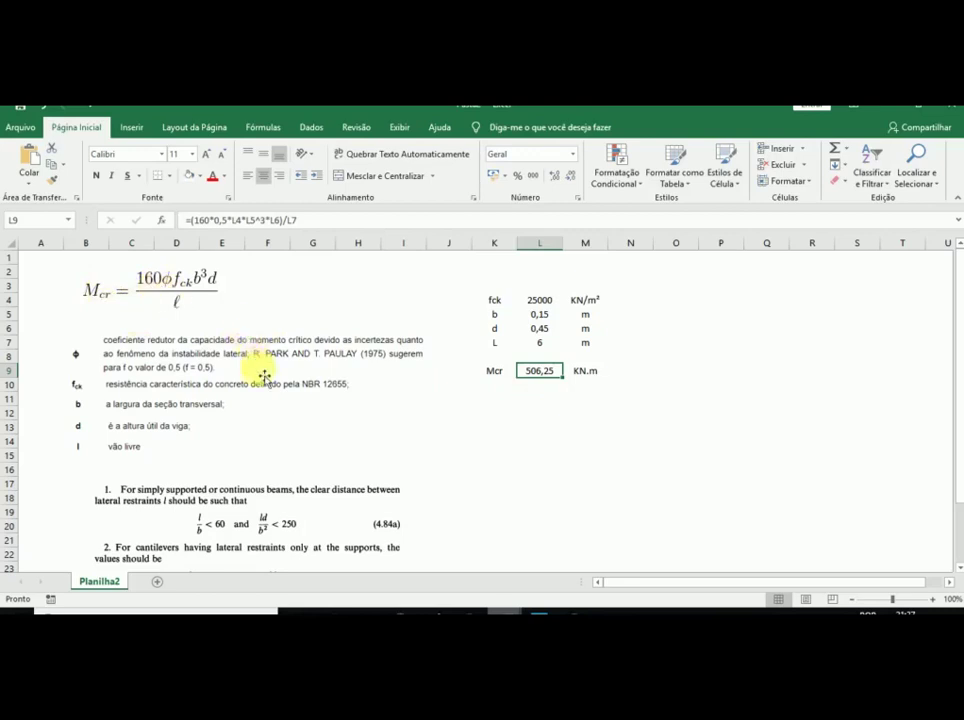
Switch to the thesis PDF in Chrome and examine the NBR 9062:2001 lateral stability limits in Equations 68 to 70.
{"action": "scroll", "coordinate": [265, 378], "scroll_direction": "down", "scroll_amount": 3}
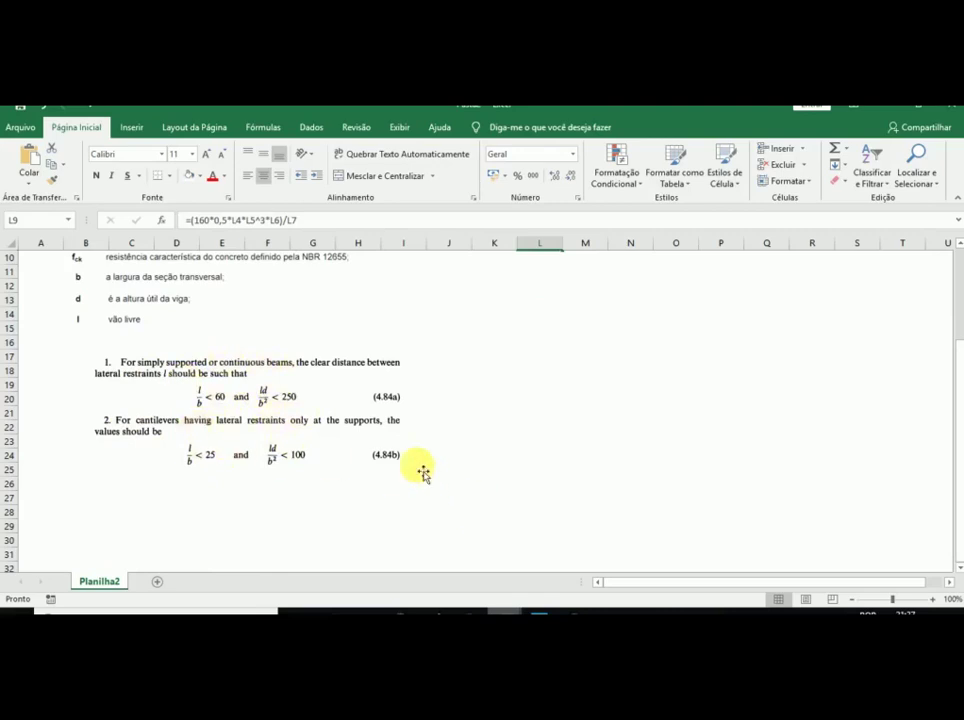
{"action": "mouse_move", "coordinate": [555, 605]}
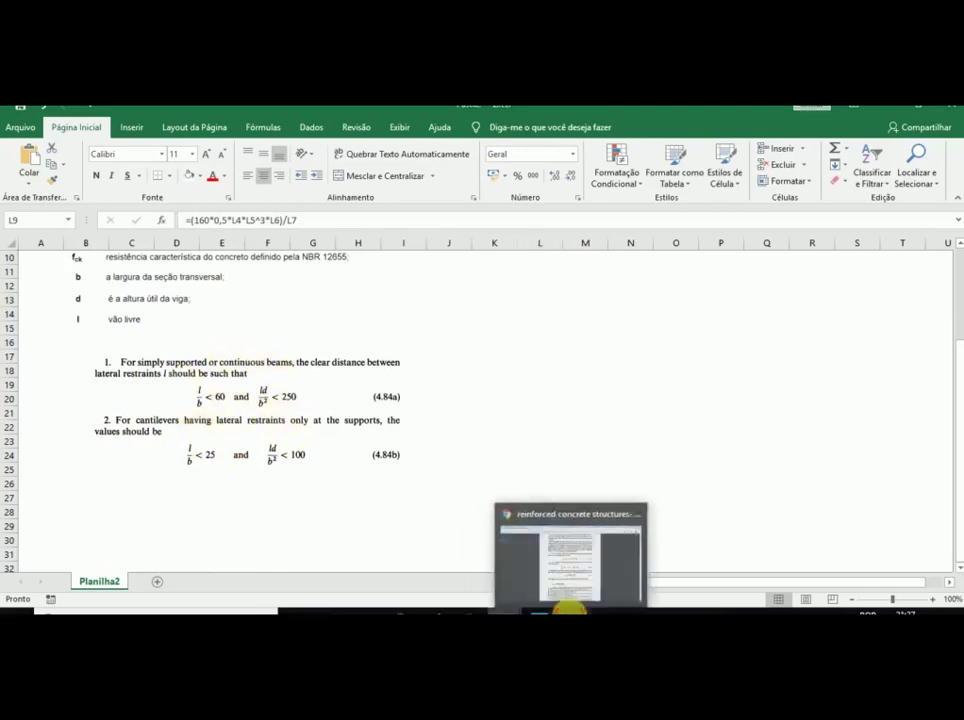
{"action": "left_click", "coordinate": [558, 550]}
{"action": "left_click", "coordinate": [140, 108]}
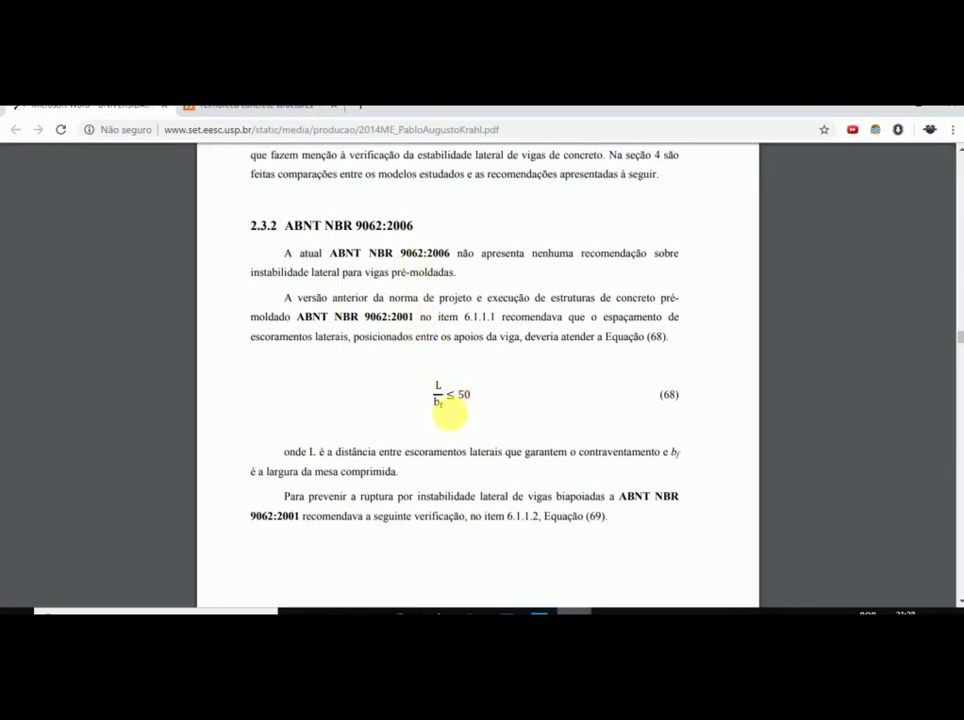
{"action": "scroll", "coordinate": [447, 410], "scroll_direction": "down", "scroll_amount": 3}
{"action": "scroll", "coordinate": [449, 416], "scroll_direction": "down", "scroll_amount": 2}
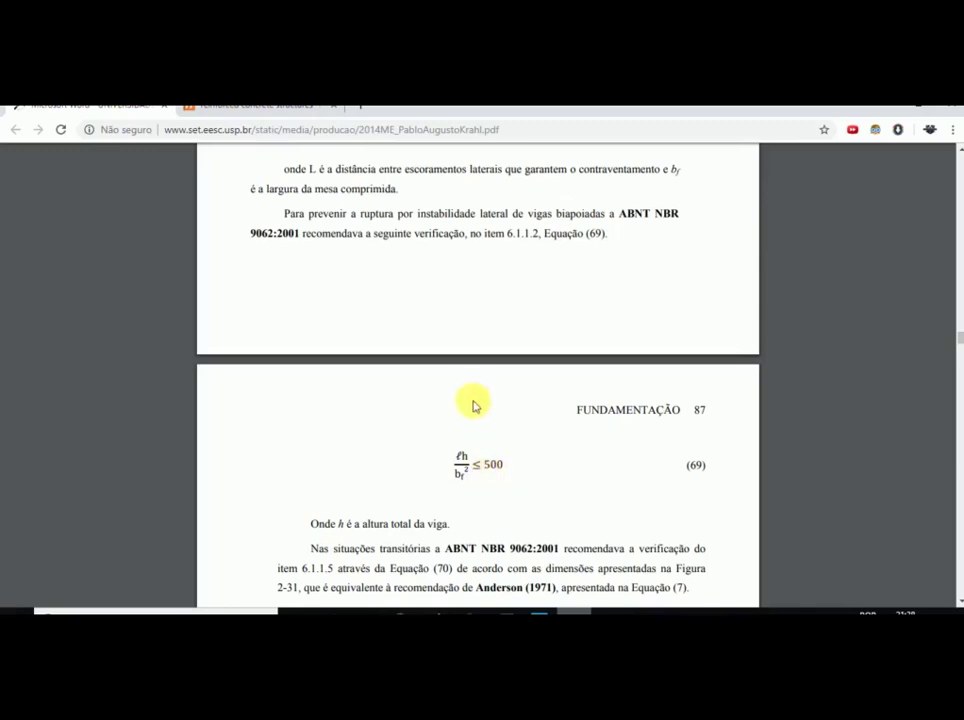
{"action": "scroll", "coordinate": [467, 430], "scroll_direction": "down", "scroll_amount": 4}
{"action": "scroll", "coordinate": [465, 447], "scroll_direction": "down", "scroll_amount": 5}
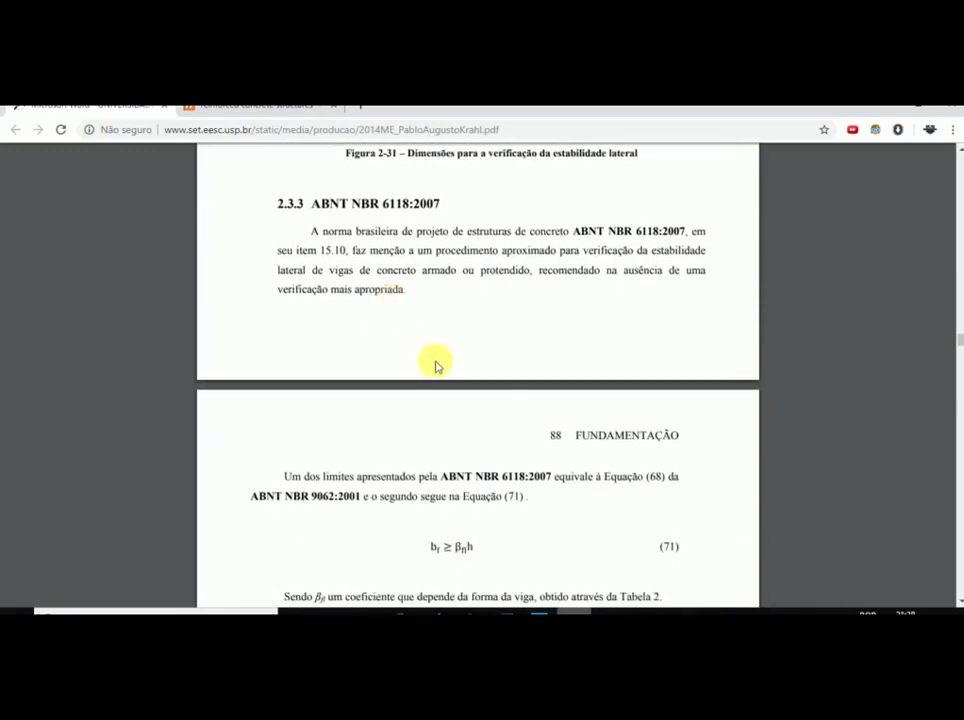
Compare the Equation 68 limit with the NBR 6118:2007 limit in Equation 71 and the coefficients in Tabela 2.
{"action": "scroll", "coordinate": [955, 290], "scroll_direction": "up", "scroll_amount": 11}
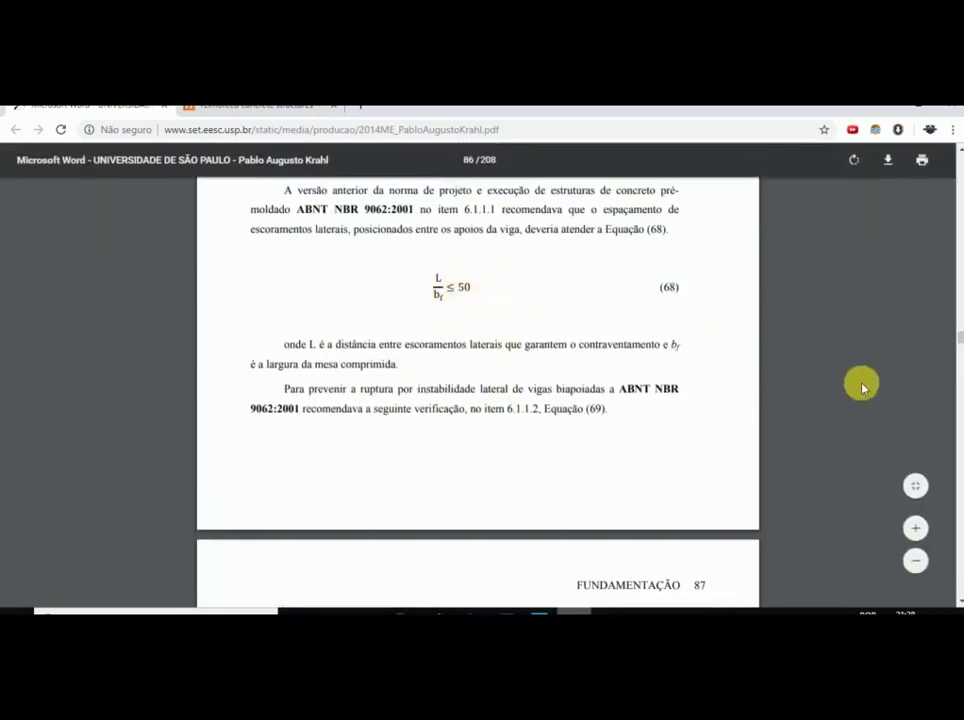
{"action": "scroll", "coordinate": [953, 420], "scroll_direction": "down", "scroll_amount": 10}
{"action": "scroll", "coordinate": [471, 340], "scroll_direction": "down", "scroll_amount": 8}
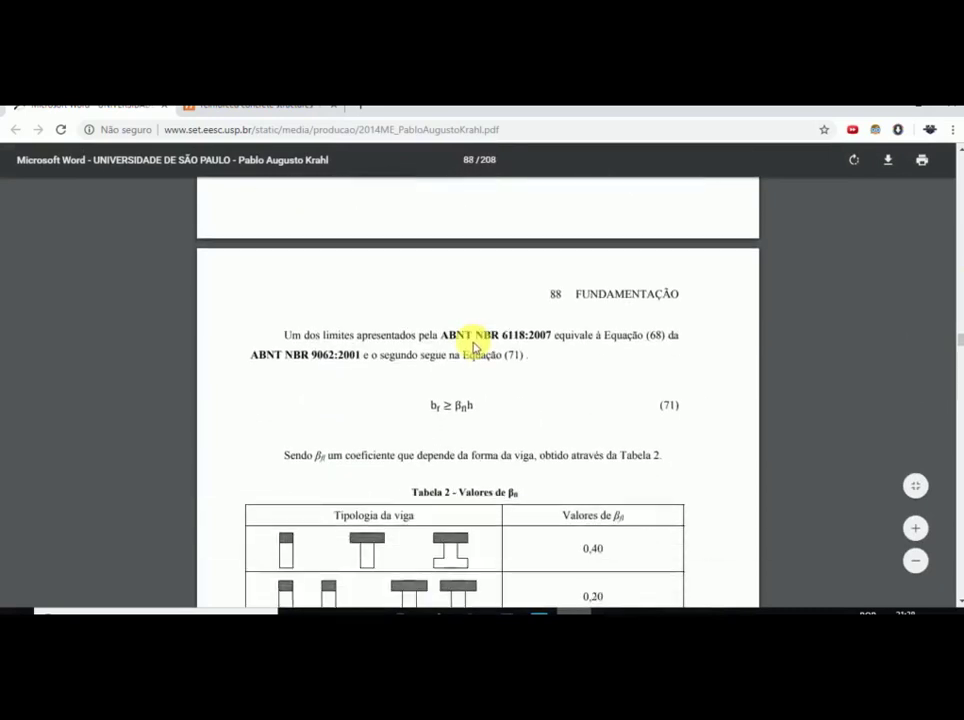
{"action": "scroll", "coordinate": [474, 347], "scroll_direction": "down", "scroll_amount": 1}
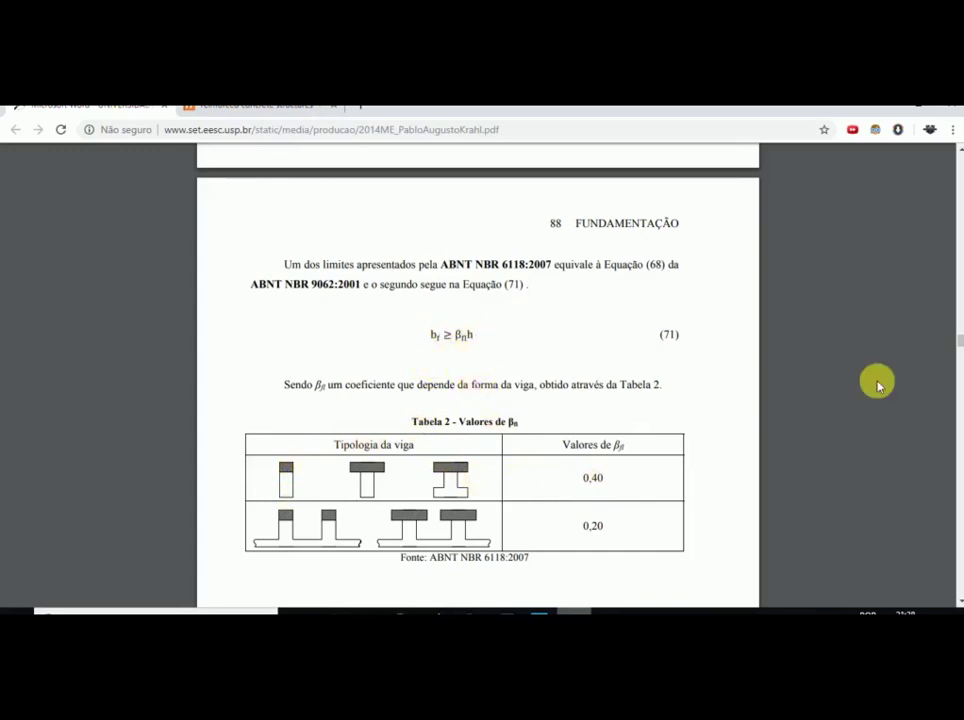
{"action": "scroll", "coordinate": [695, 366], "scroll_direction": "down", "scroll_amount": 2}
{"action": "scroll", "coordinate": [650, 390], "scroll_direction": "up", "scroll_amount": 4}
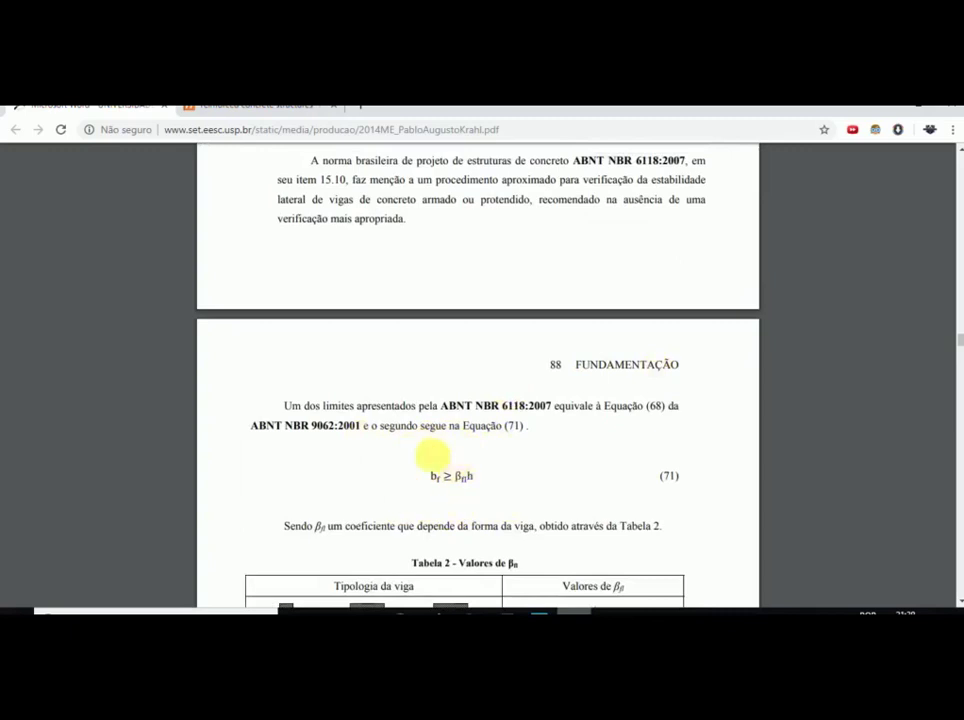
Review the thesis limits again from section 2.3.2 on NBR 9062 through NBR 6118:2007 to section 2.3.4 on ACI 318.
{"action": "scroll", "coordinate": [467, 451], "scroll_direction": "up", "scroll_amount": 6}
{"action": "scroll", "coordinate": [467, 451], "scroll_direction": "up", "scroll_amount": 6}
{"action": "scroll", "coordinate": [455, 470], "scroll_direction": "up", "scroll_amount": 3}
{"action": "scroll", "coordinate": [441, 450], "scroll_direction": "down", "scroll_amount": 4}
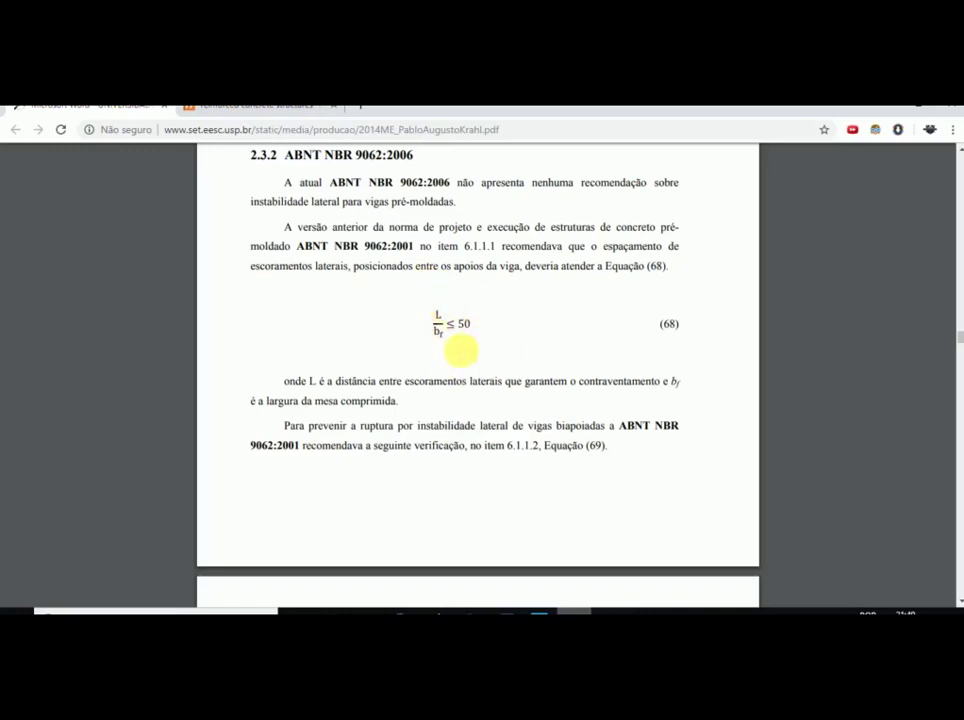
{"action": "scroll", "coordinate": [462, 346], "scroll_direction": "down", "scroll_amount": 3}
{"action": "scroll", "coordinate": [466, 348], "scroll_direction": "down", "scroll_amount": 5}
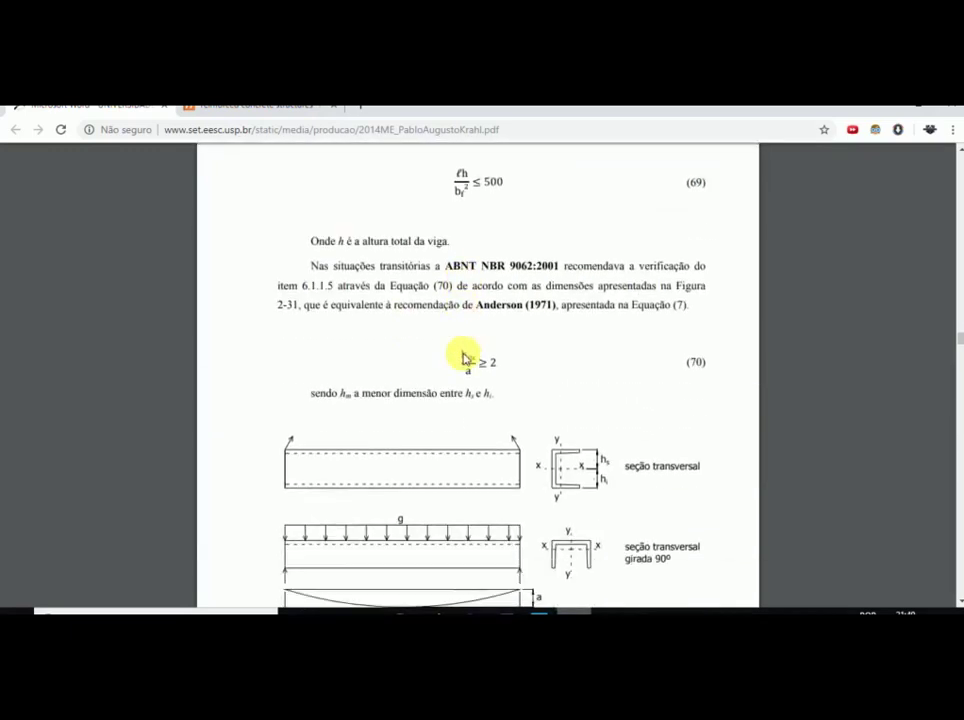
{"action": "scroll", "coordinate": [466, 345], "scroll_direction": "down", "scroll_amount": 3}
{"action": "scroll", "coordinate": [463, 350], "scroll_direction": "up", "scroll_amount": 3}
{"action": "scroll", "coordinate": [462, 352], "scroll_direction": "down", "scroll_amount": 10}
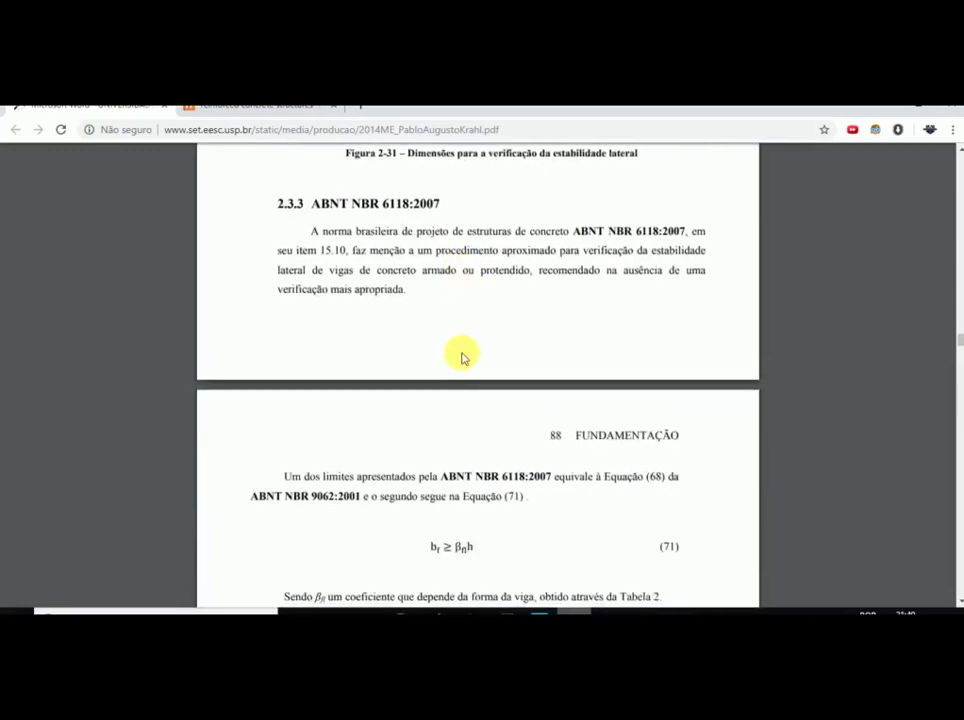
{"action": "scroll", "coordinate": [460, 356], "scroll_direction": "down", "scroll_amount": 2}
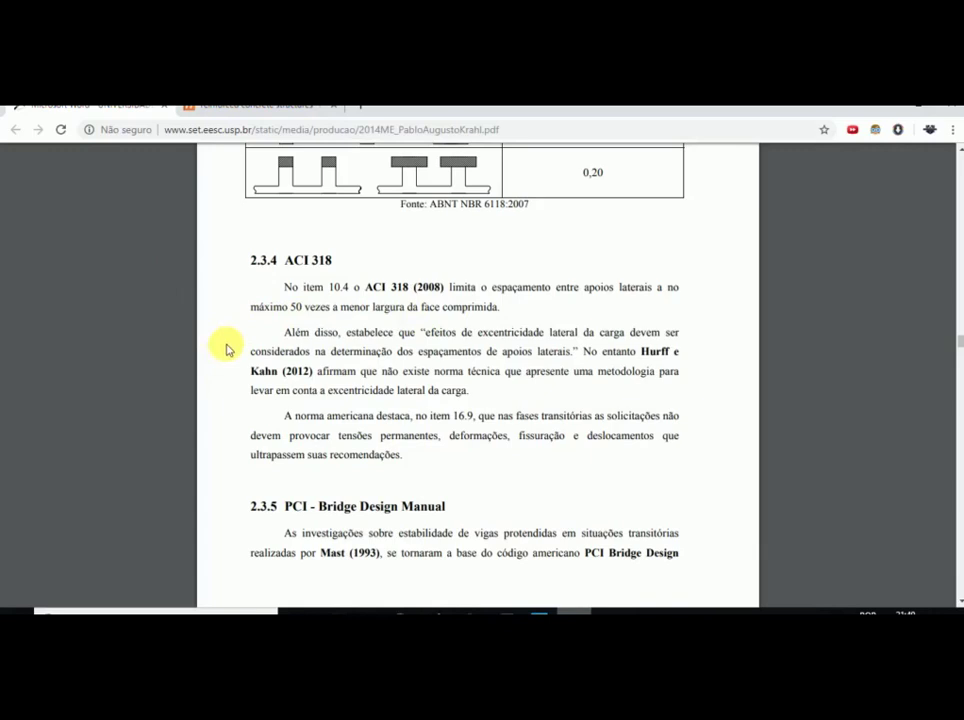
Read section 2.3.6 on BS:8110, then switch to the Pasta2 workbook in Excel to compare limits 4.84a and 4.84b.
{"action": "scroll", "coordinate": [227, 349], "scroll_direction": "down", "scroll_amount": 4}
{"action": "scroll", "coordinate": [390, 346], "scroll_direction": "down", "scroll_amount": 7}
{"action": "scroll", "coordinate": [385, 372], "scroll_direction": "down", "scroll_amount": 6}
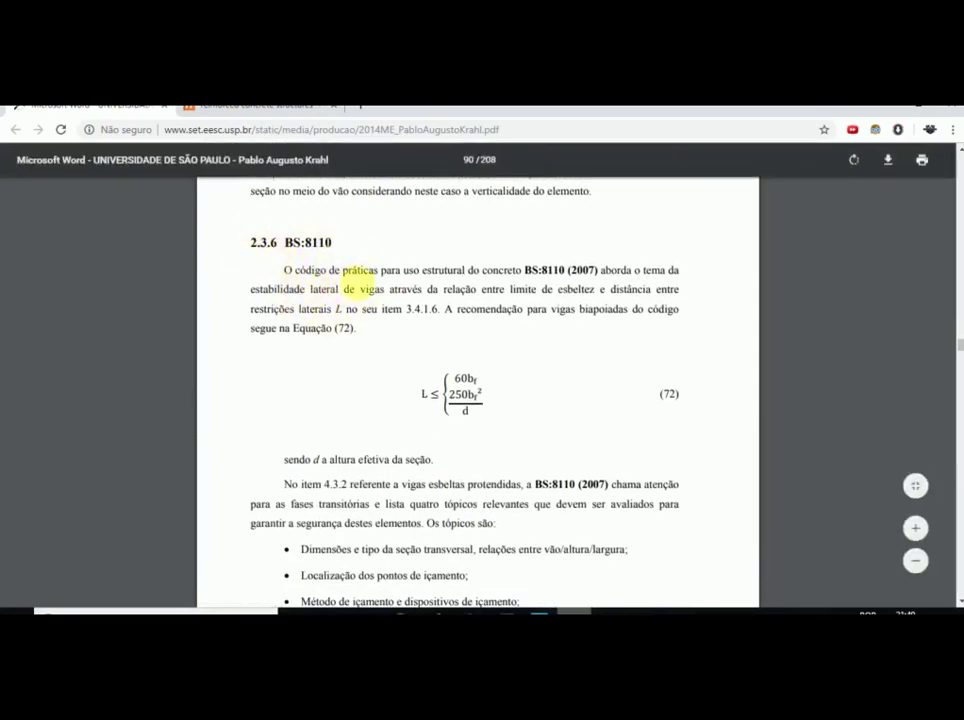
{"action": "mouse_move", "coordinate": [539, 610]}
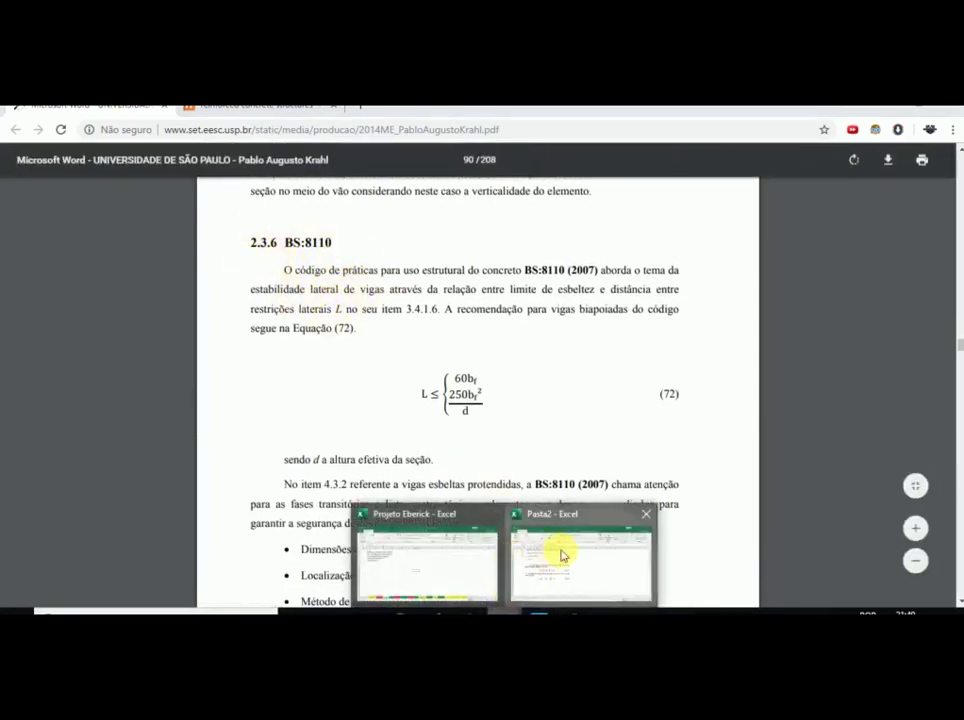
{"action": "left_click", "coordinate": [561, 553]}
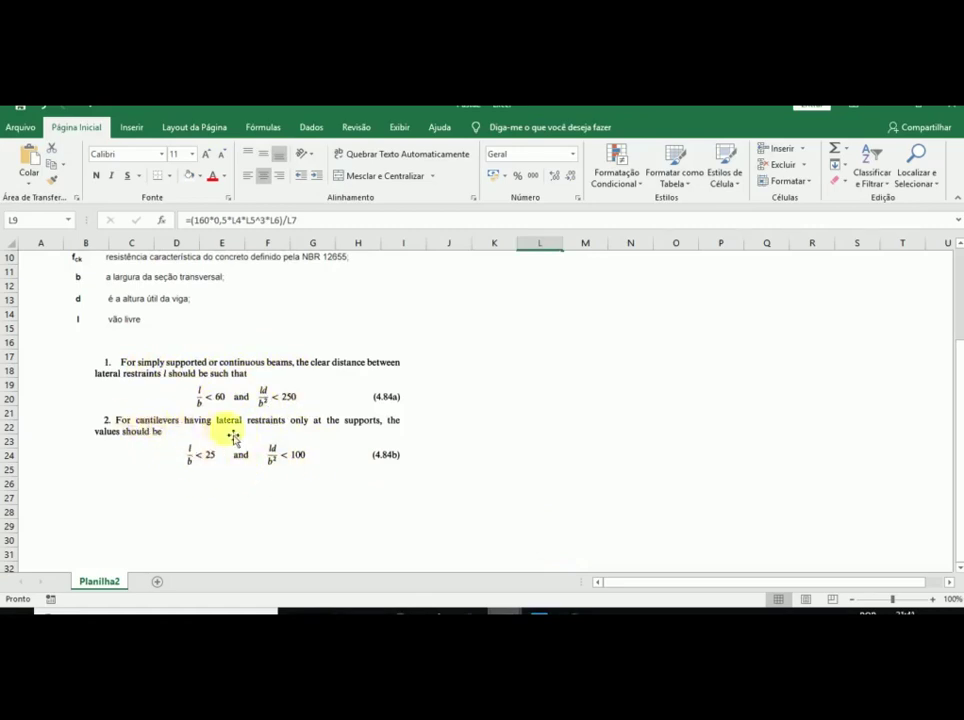
Return to the thesis PDF in Chrome and examine the BS:8110 limits for L in Equation 72.
{"action": "mouse_move", "coordinate": [538, 611]}
{"action": "left_click", "coordinate": [592, 560]}
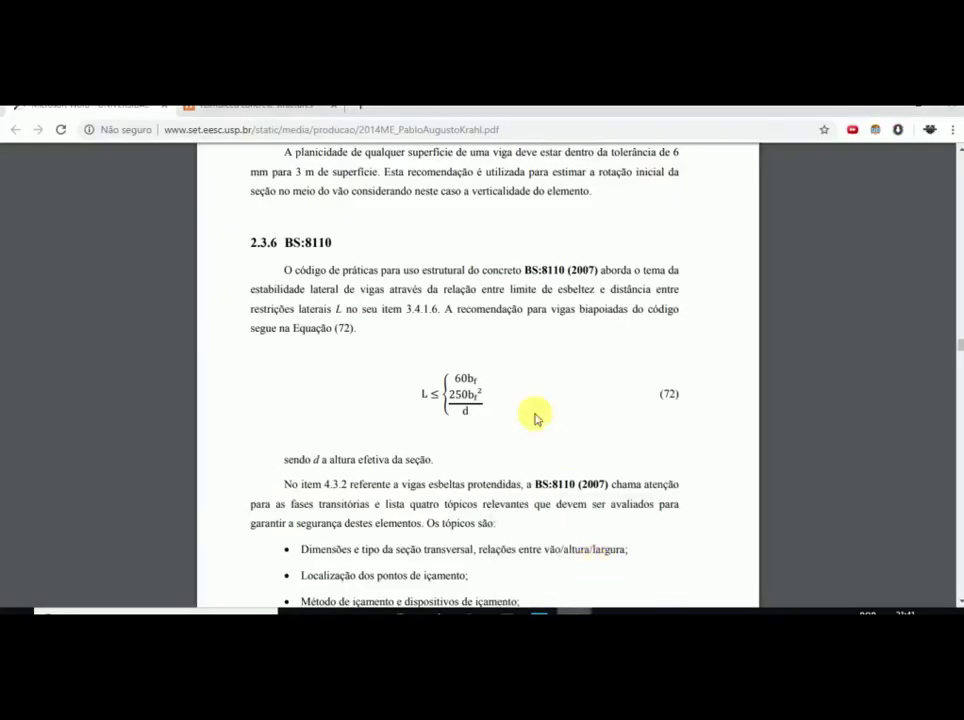
{"action": "scroll", "coordinate": [470, 393], "scroll_direction": "down", "scroll_amount": 1}
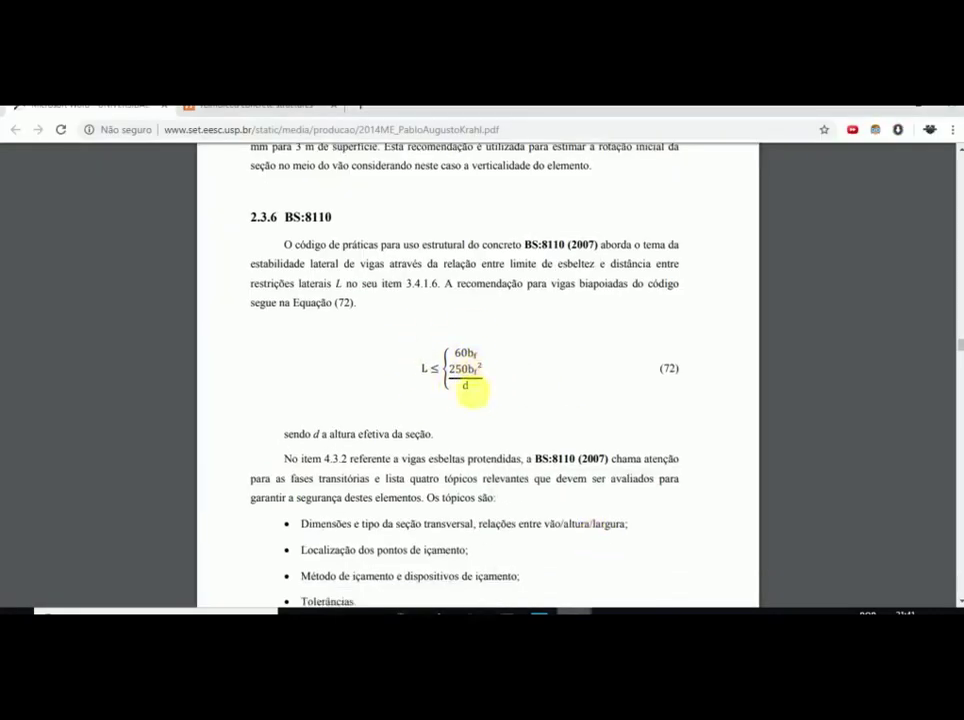
{"action": "scroll", "coordinate": [471, 393], "scroll_direction": "down", "scroll_amount": 2}
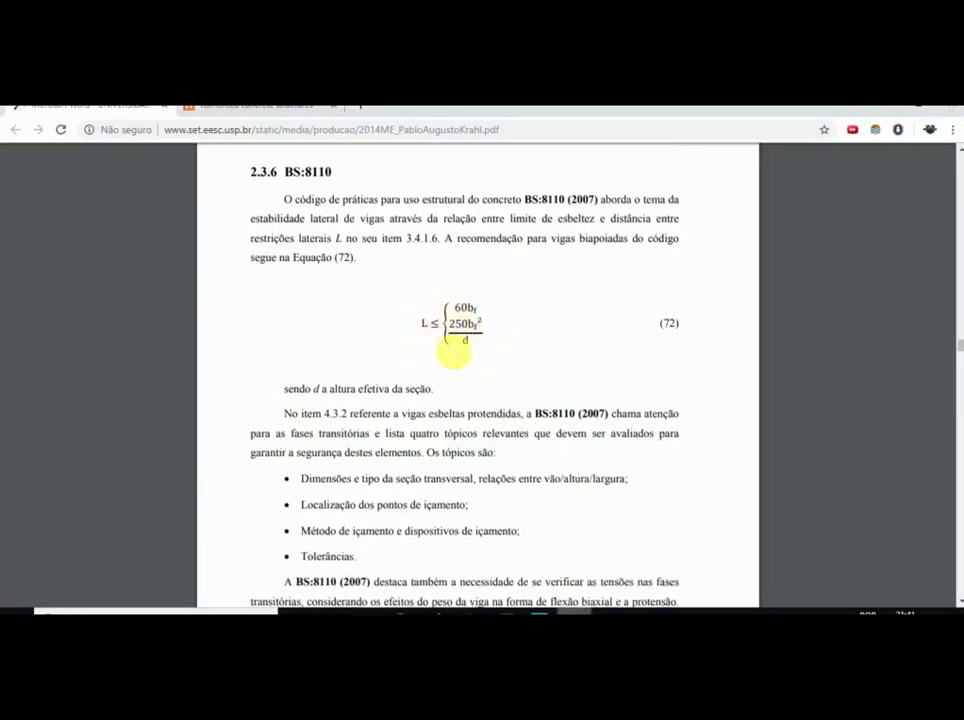
{"action": "scroll", "coordinate": [453, 350], "scroll_direction": "up", "scroll_amount": 3}
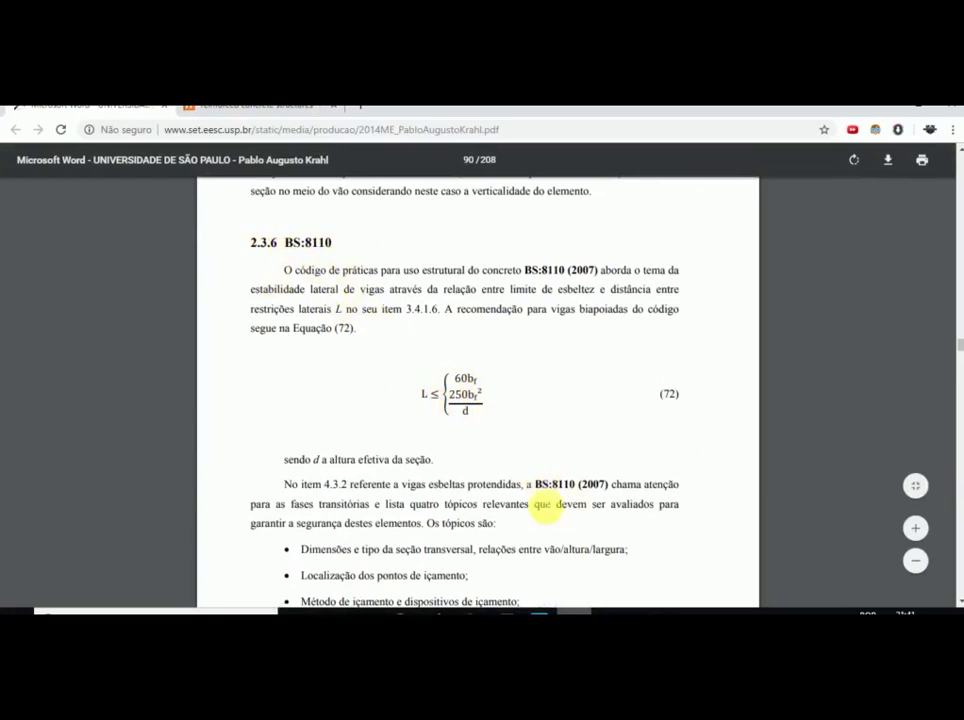
{"action": "mouse_move", "coordinate": [505, 611]}
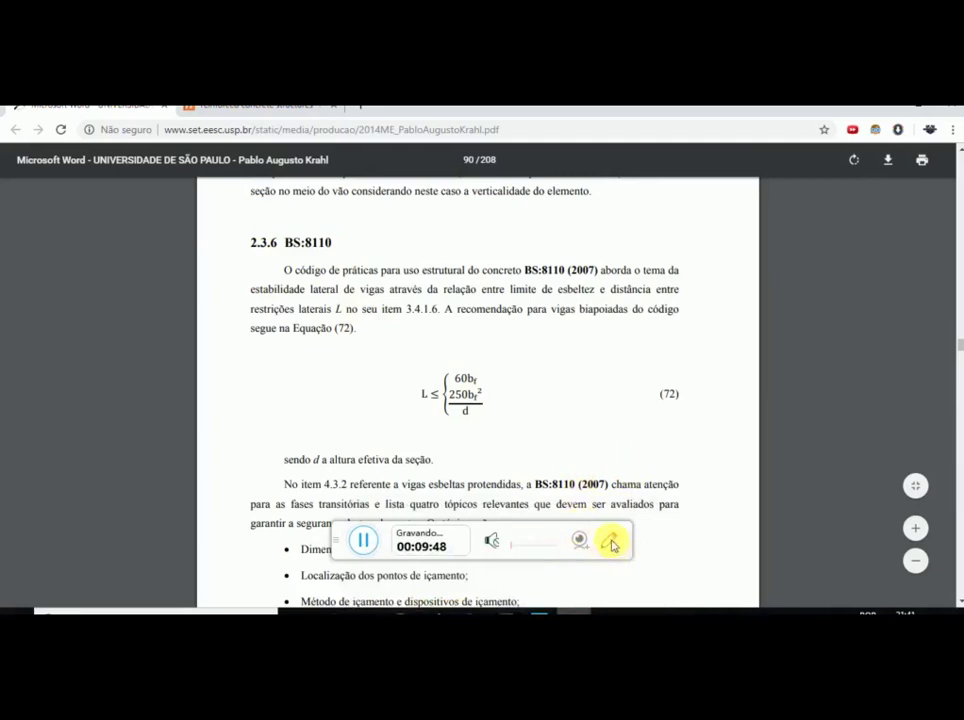
Handwrite the limit L/bf ≤ 50 beside Equation 72 with the annotation brush.
{"action": "left_click", "coordinate": [612, 543]}
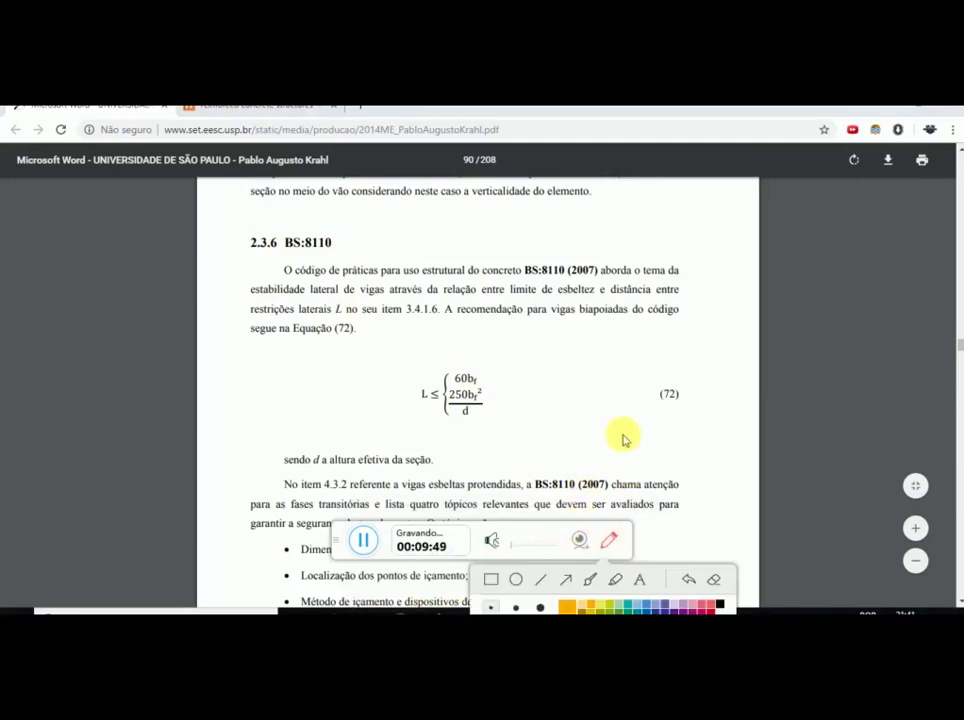
{"action": "left_click", "coordinate": [596, 582]}
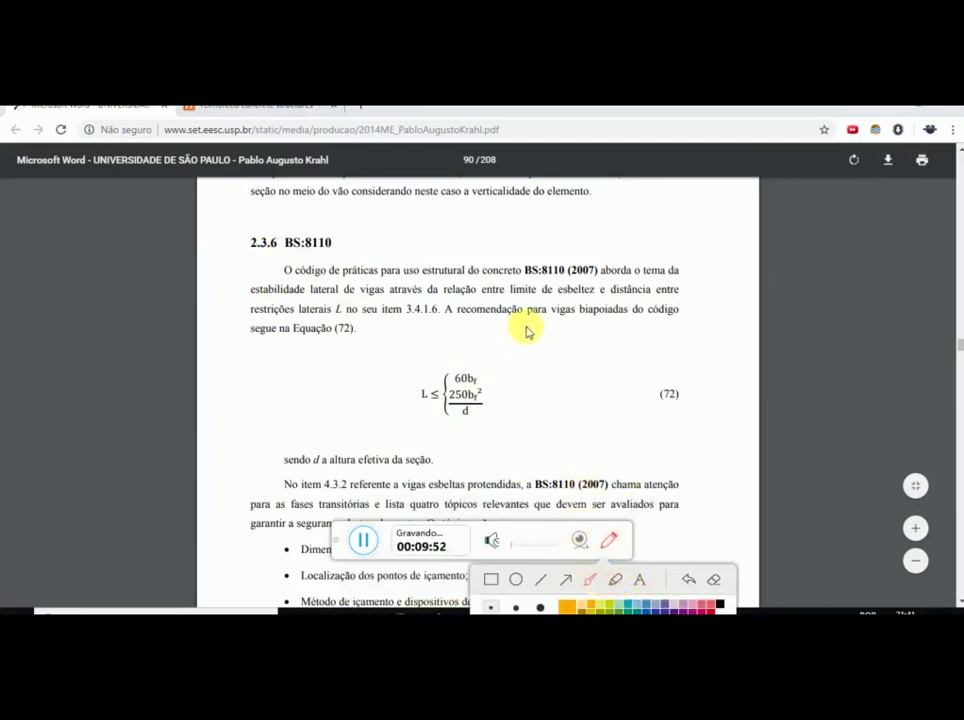
{"action": "mouse_move", "coordinate": [523, 327]}
{"action": "left_mouse_down"}
{"action": "mouse_move", "coordinate": [523, 358]}
{"action": "mouse_move", "coordinate": [509, 365]}
{"action": "mouse_move", "coordinate": [549, 365]}
{"action": "mouse_move", "coordinate": [525, 405]}
{"action": "mouse_move", "coordinate": [549, 392]}
{"action": "mouse_move", "coordinate": [542, 430]}
{"action": "mouse_move", "coordinate": [545, 408]}
{"action": "left_mouse_up"}
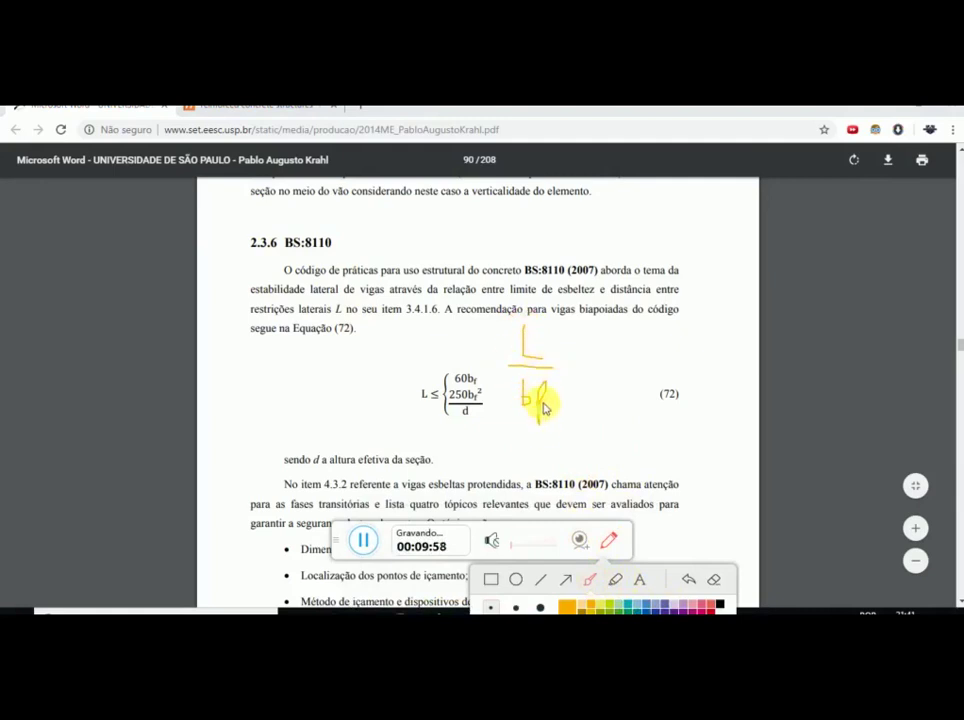
{"action": "left_click_drag", "start_coordinate": [577, 355], "coordinate": [576, 378]}
{"action": "mouse_move", "coordinate": [562, 377]}
{"action": "left_mouse_down"}
{"action": "mouse_move", "coordinate": [600, 366]}
{"action": "mouse_move", "coordinate": [609, 374]}
{"action": "mouse_move", "coordinate": [590, 376]}
{"action": "mouse_move", "coordinate": [622, 356]}
{"action": "left_mouse_up"}
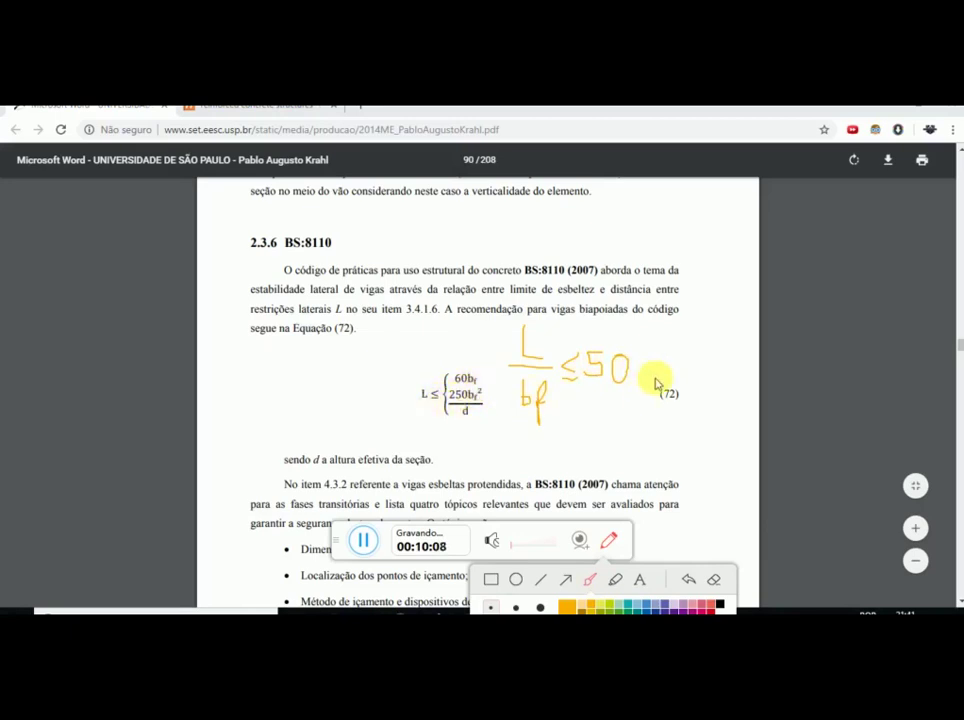
Handwrite the BS:8110 limit L/bf ≤ 60 beside the first one and clear all handwritten annotations.
{"action": "mouse_move", "coordinate": [668, 337]}
{"action": "left_mouse_down"}
{"action": "mouse_move", "coordinate": [661, 364]}
{"action": "mouse_move", "coordinate": [697, 370]}
{"action": "mouse_move", "coordinate": [660, 388]}
{"action": "mouse_move", "coordinate": [695, 390]}
{"action": "mouse_move", "coordinate": [682, 427]}
{"action": "left_mouse_up"}
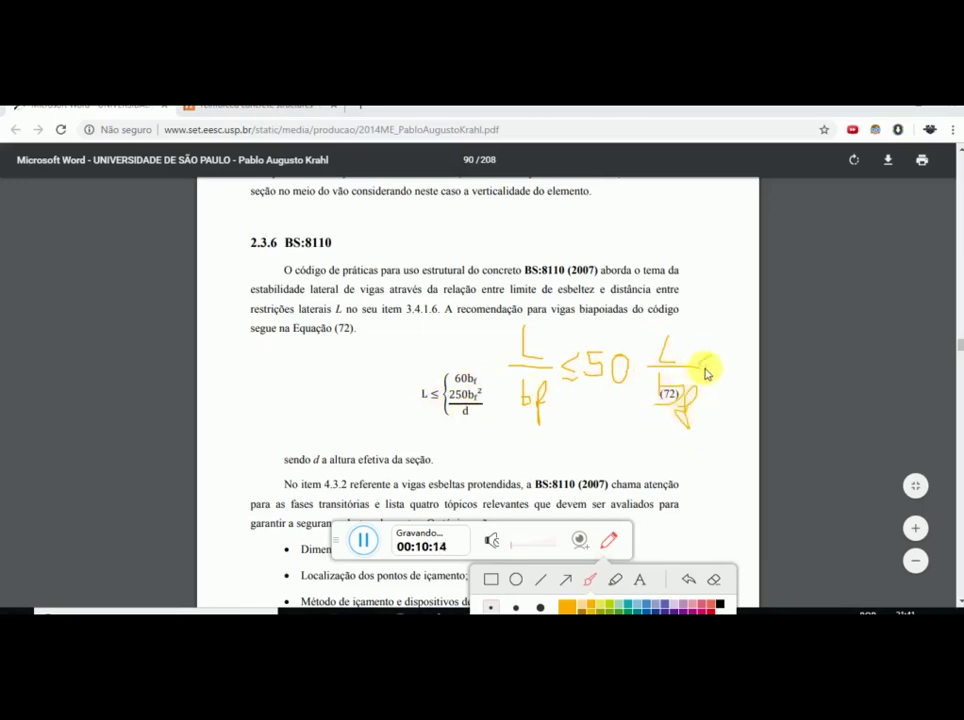
{"action": "mouse_move", "coordinate": [701, 374]}
{"action": "left_mouse_down"}
{"action": "mouse_move", "coordinate": [714, 367]}
{"action": "mouse_move", "coordinate": [719, 381]}
{"action": "mouse_move", "coordinate": [738, 366]}
{"action": "left_mouse_up"}
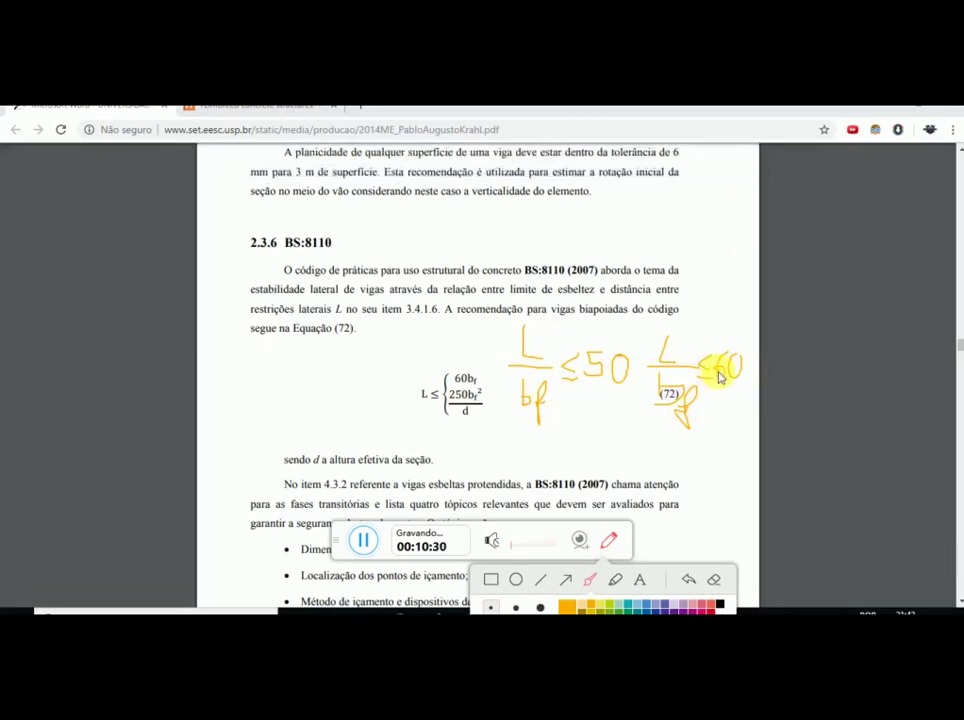
{"action": "left_click", "coordinate": [715, 582]}
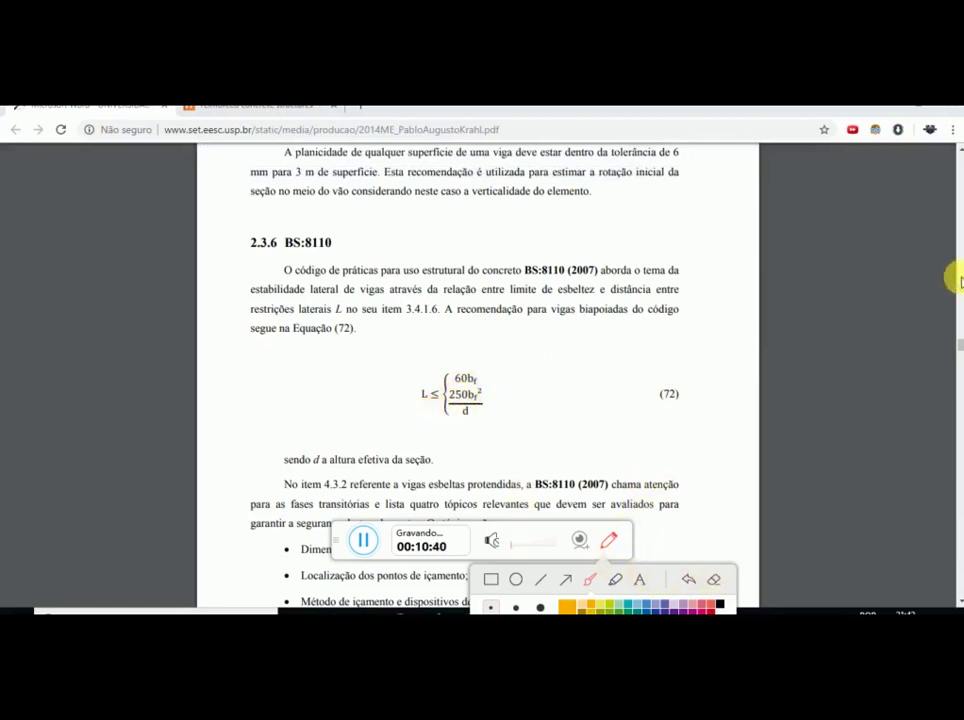
Go back to the NBR 9062:2001 section on thesis page 87 and examine the lateral instability limit in Equation 69.
{"action": "scroll", "coordinate": [727, 286], "scroll_direction": "up", "scroll_amount": 3}
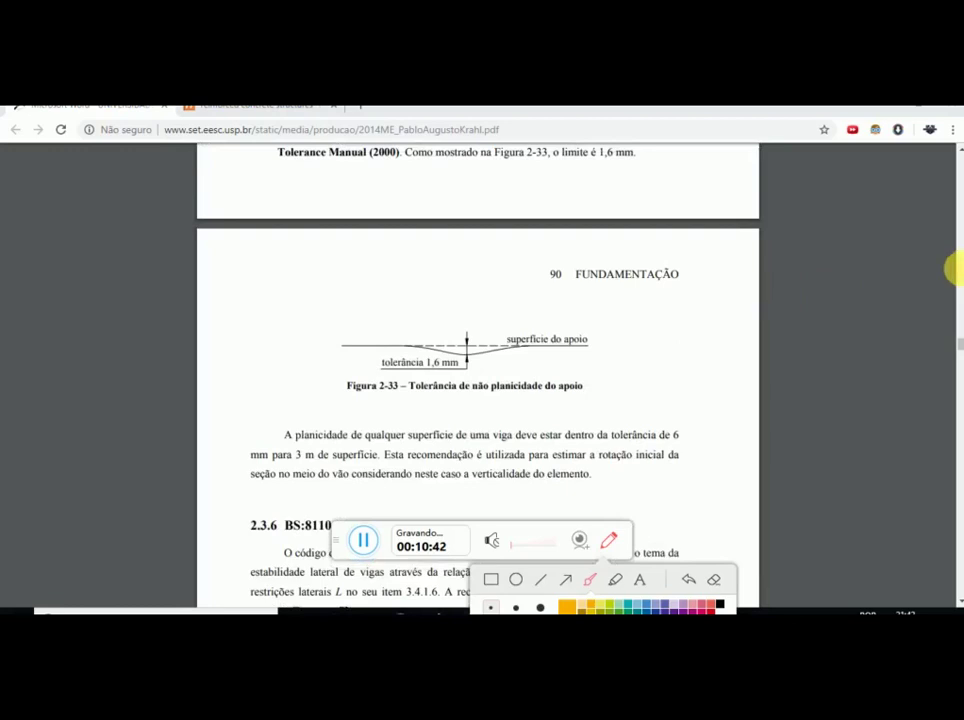
{"action": "scroll", "coordinate": [652, 303], "scroll_direction": "up", "scroll_amount": 8}
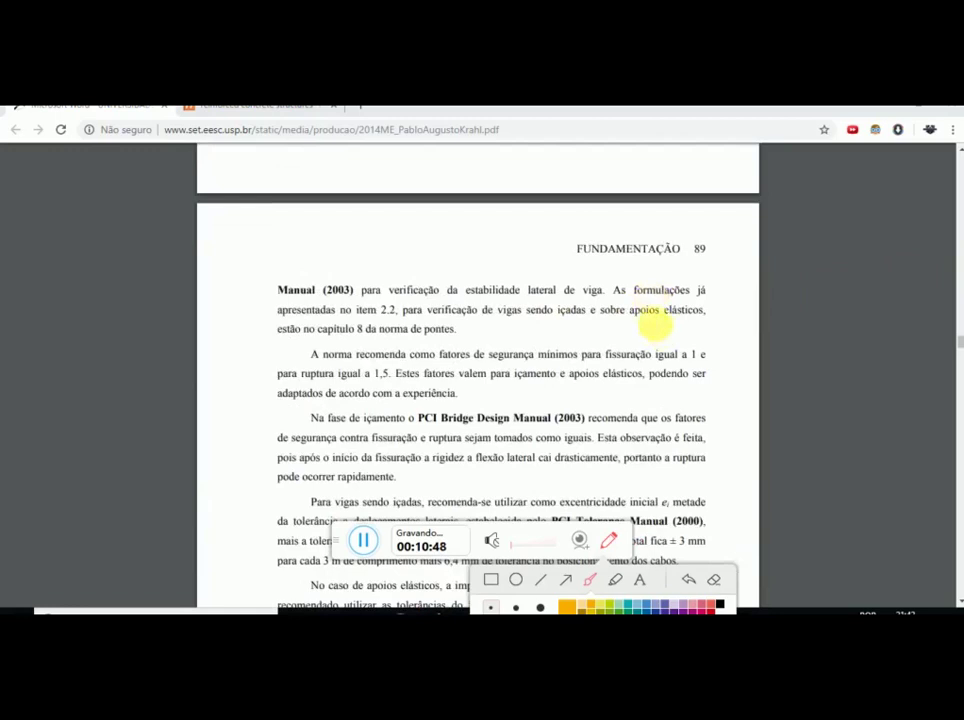
{"action": "scroll", "coordinate": [627, 317], "scroll_direction": "up", "scroll_amount": 5}
{"action": "scroll", "coordinate": [627, 317], "scroll_direction": "up", "scroll_amount": 10}
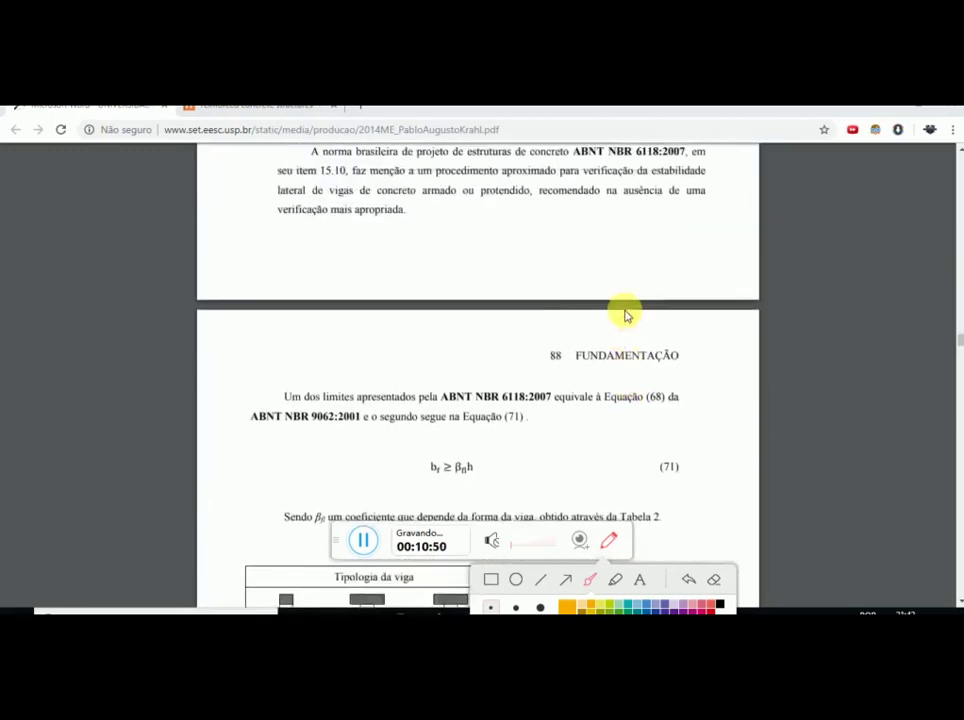
{"action": "scroll", "coordinate": [625, 311], "scroll_direction": "up", "scroll_amount": 10}
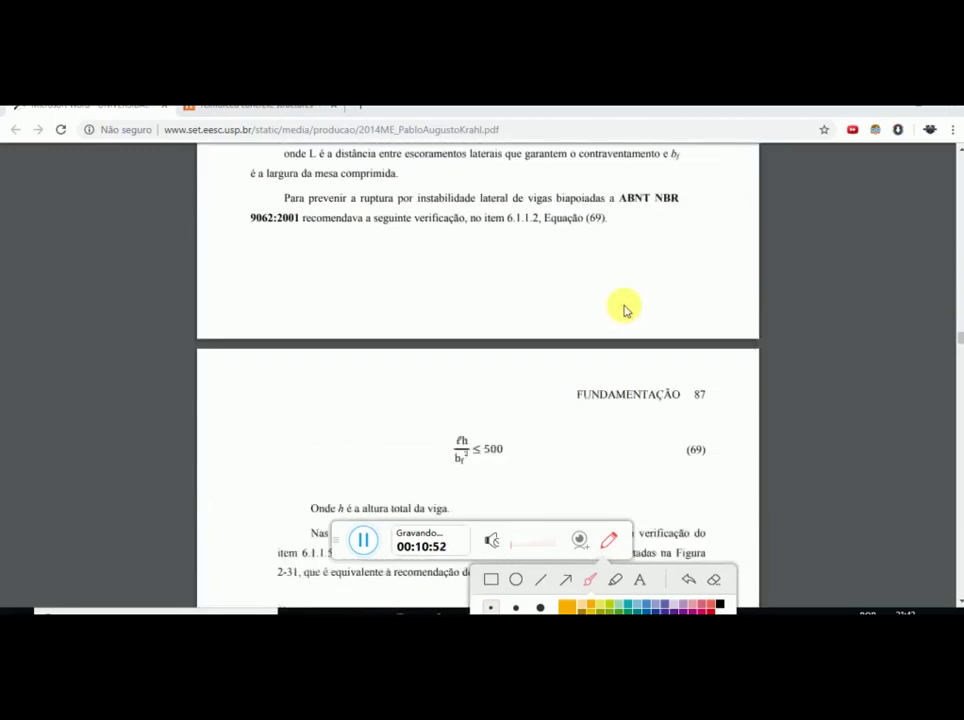
{"action": "scroll", "coordinate": [625, 311], "scroll_direction": "up", "scroll_amount": 2}
{"action": "scroll", "coordinate": [625, 311], "scroll_direction": "down", "scroll_amount": 8}
{"action": "scroll", "coordinate": [625, 310], "scroll_direction": "down", "scroll_amount": 2}
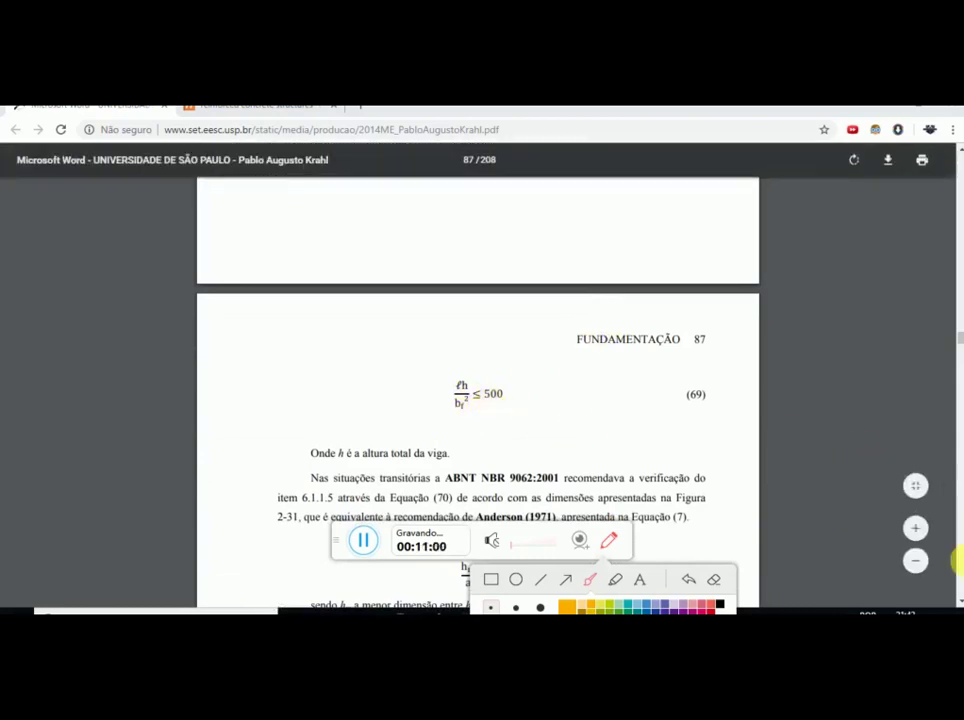
Return to Equation 72 in section 2.3.6 on BS:8110 and activate the annotation brush.
{"action": "scroll", "coordinate": [770, 514], "scroll_direction": "down", "scroll_amount": 13}
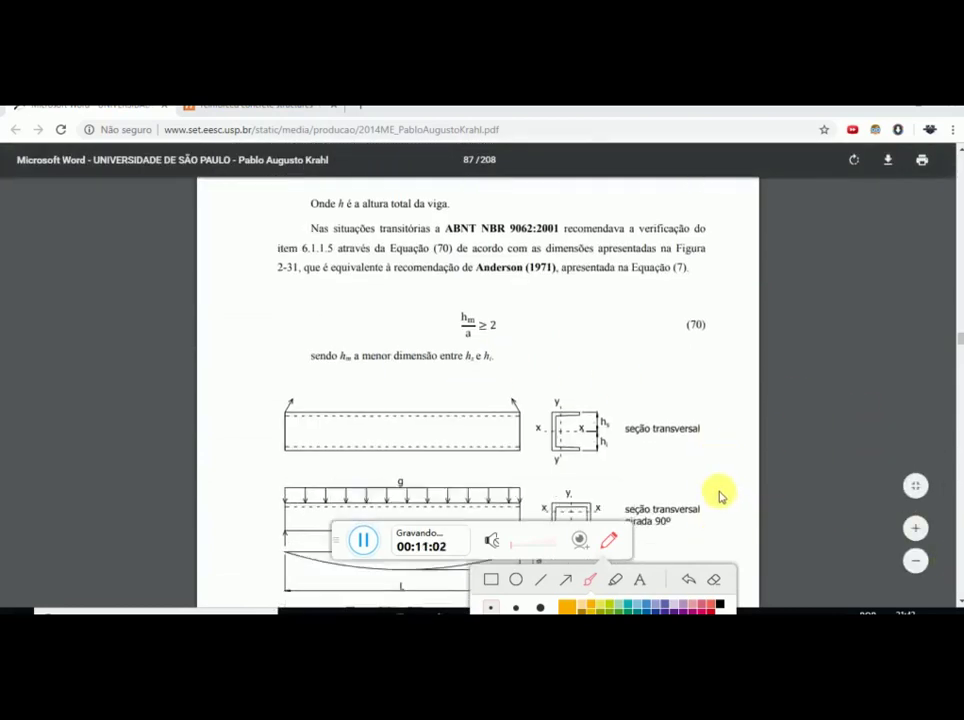
{"action": "scroll", "coordinate": [712, 488], "scroll_direction": "down", "scroll_amount": 2}
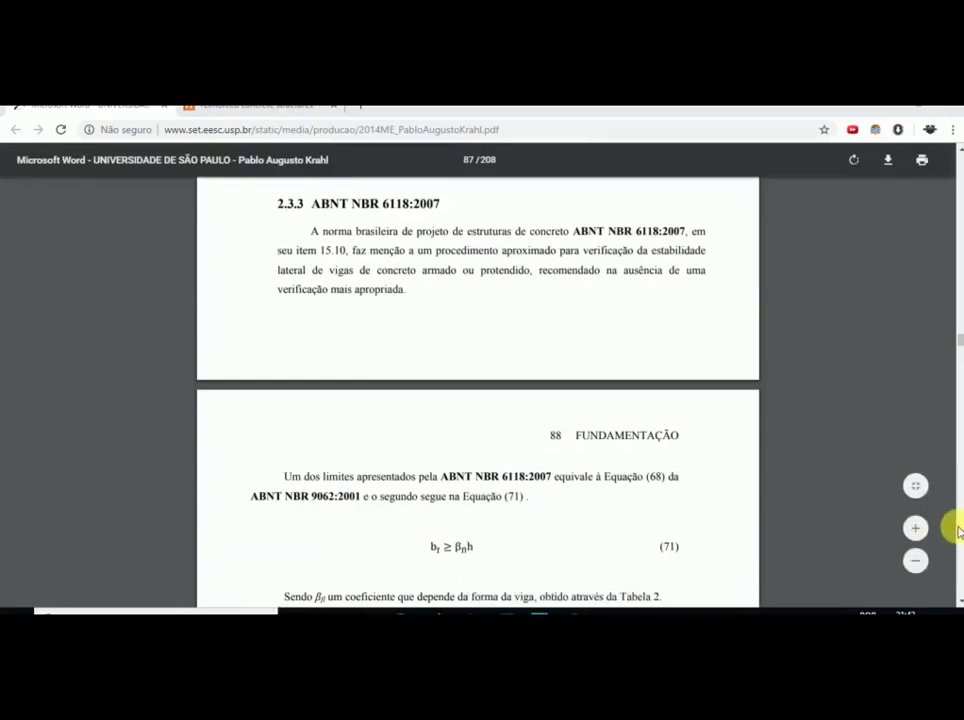
{"action": "scroll", "coordinate": [948, 527], "scroll_direction": "down", "scroll_amount": 16}
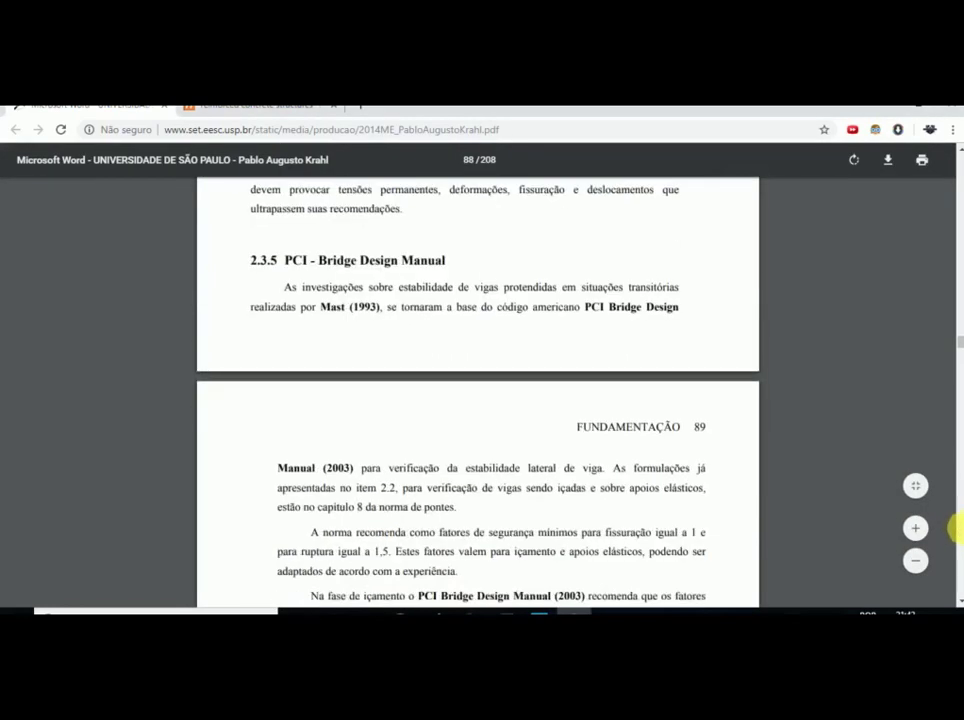
{"action": "scroll", "coordinate": [952, 530], "scroll_direction": "down", "scroll_amount": 9}
{"action": "scroll", "coordinate": [952, 530], "scroll_direction": "down", "scroll_amount": 18}
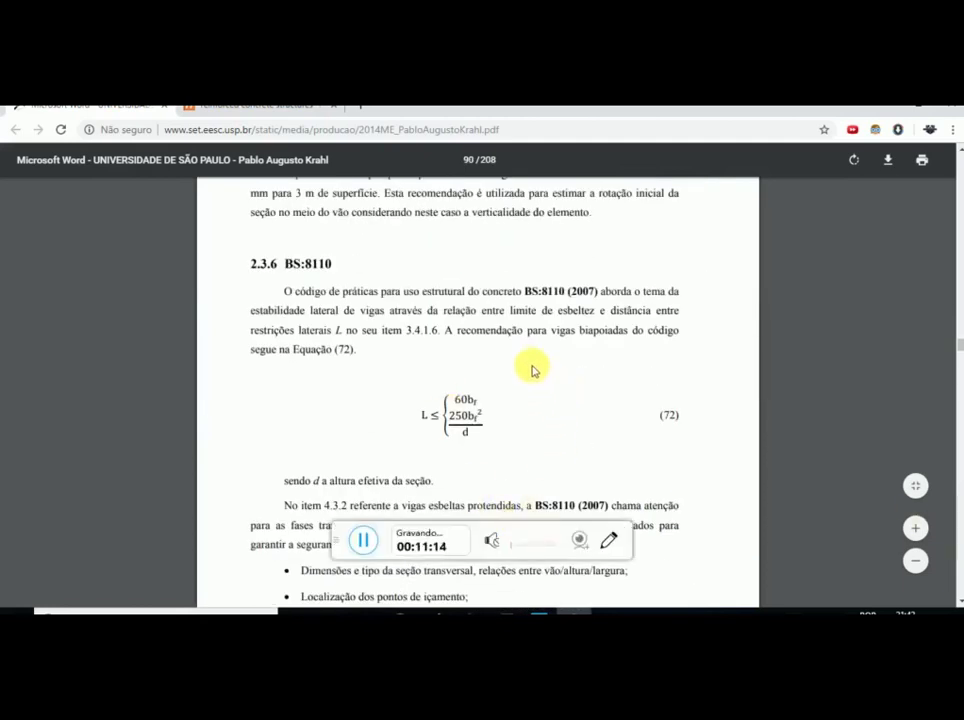
{"action": "left_click", "coordinate": [609, 541]}
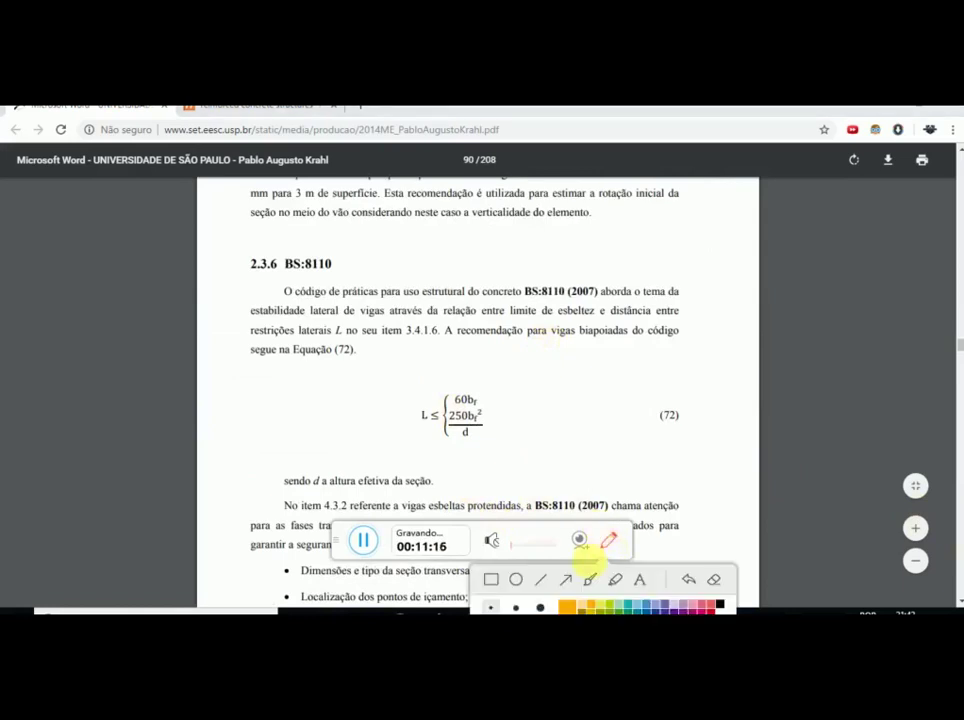
{"action": "left_click", "coordinate": [591, 581]}
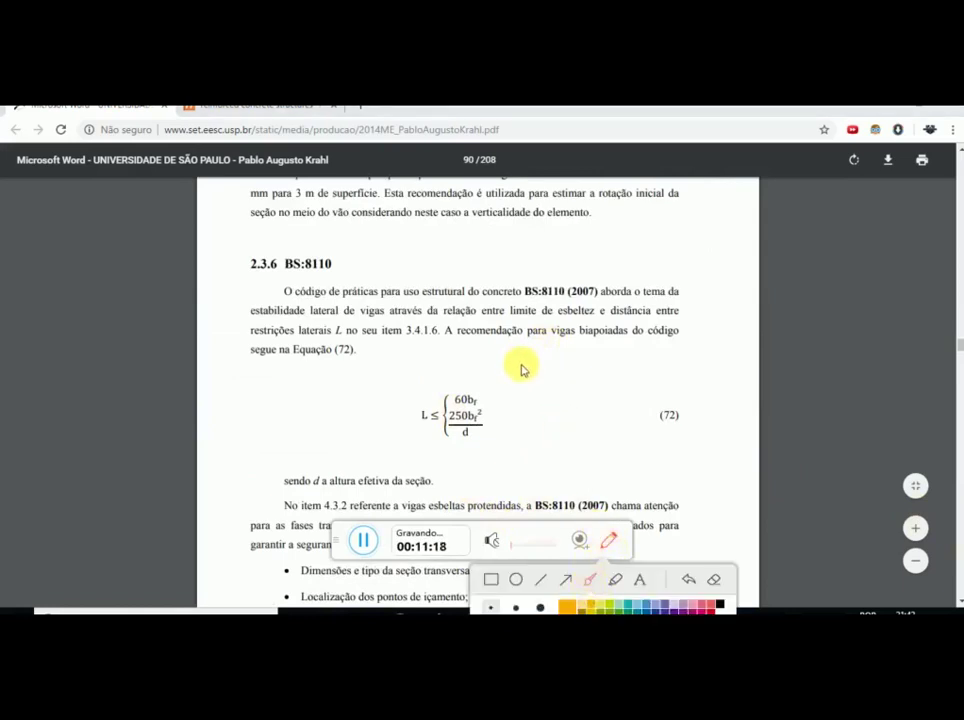